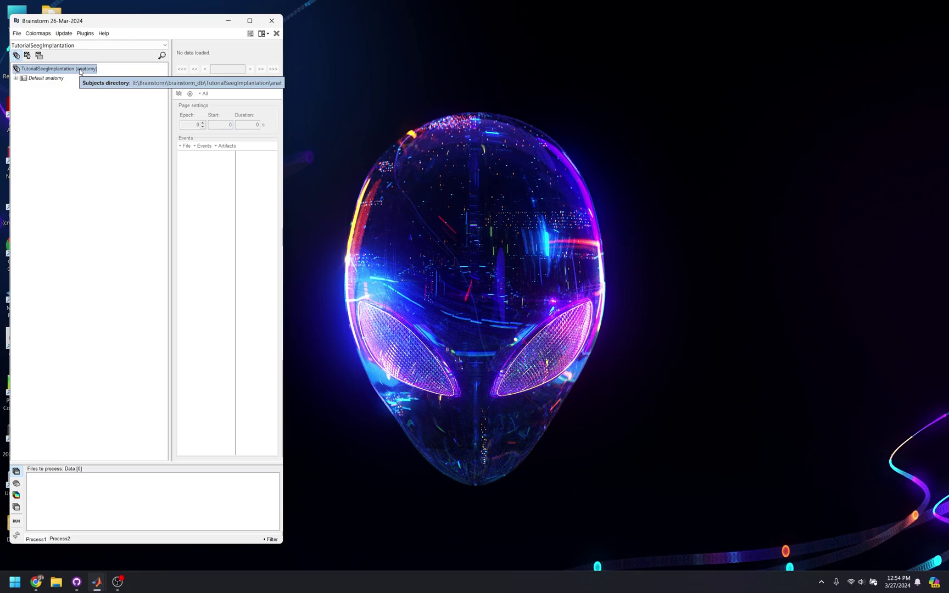
# Step: Create a new subject named Subject01 in the TutorialSeegImplantation protocol, keeping the default individual-anatomy settings
pyautogui.rightClick(80, 71)
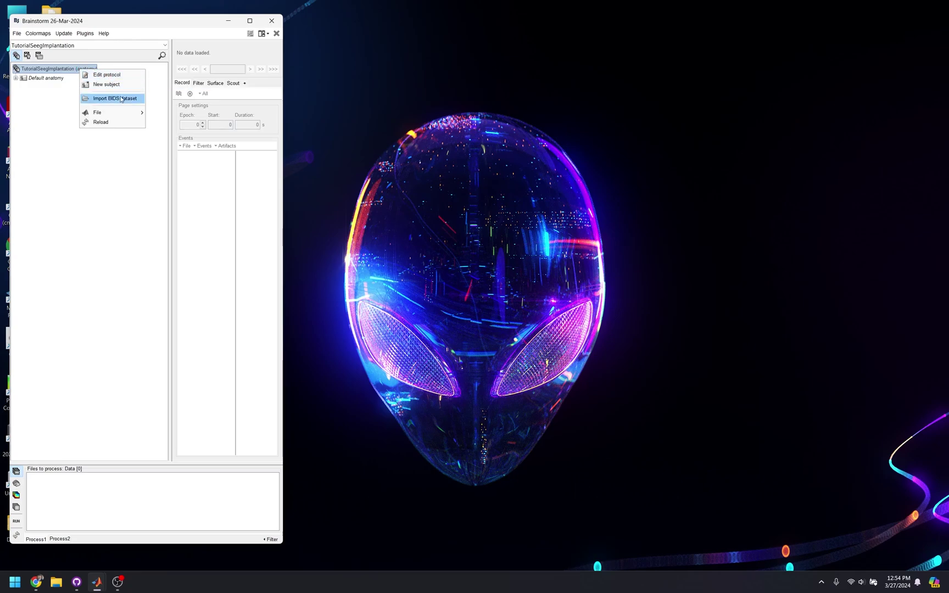
pyautogui.click(103, 85)
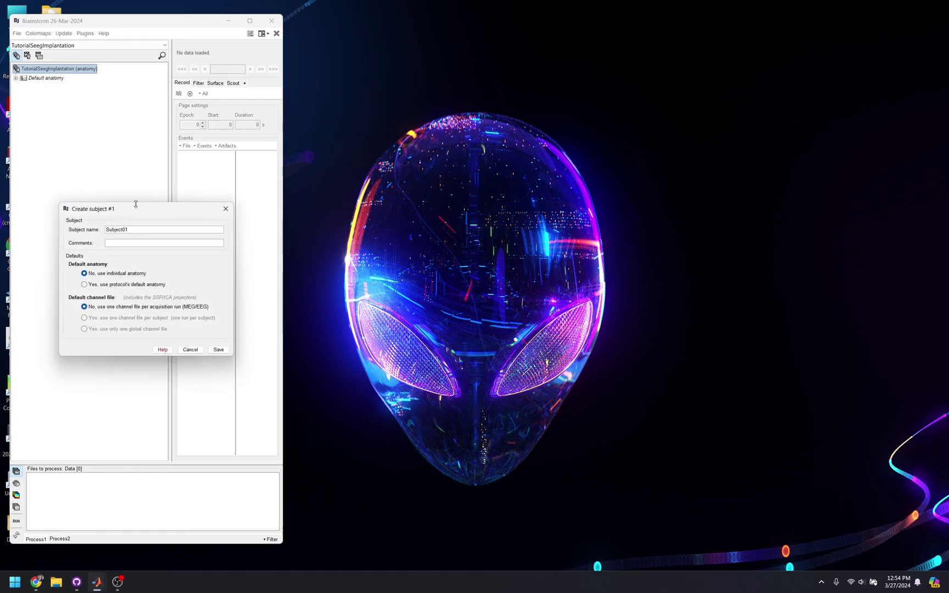
pyautogui.click(219, 350)
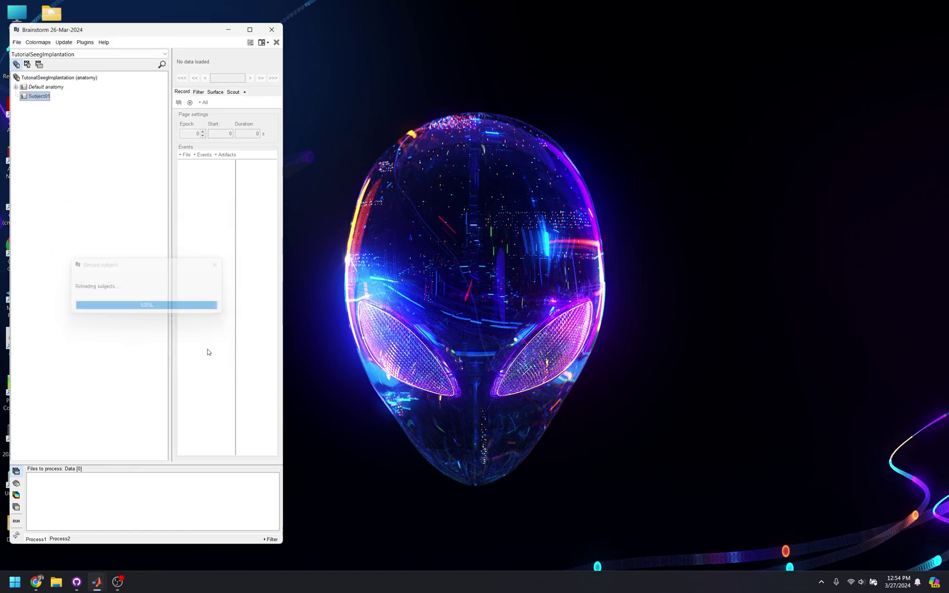
# Step: Import preMRI.nii from the desktop folder tutorial_seeg_implantation as the MRI of Subject01
pyautogui.rightClick(40, 98)
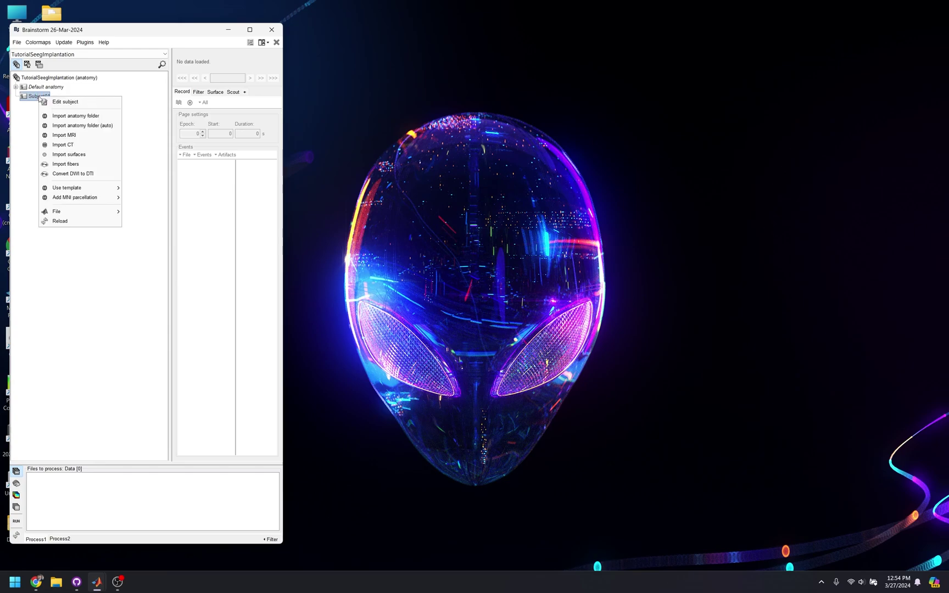
pyautogui.click(72, 134)
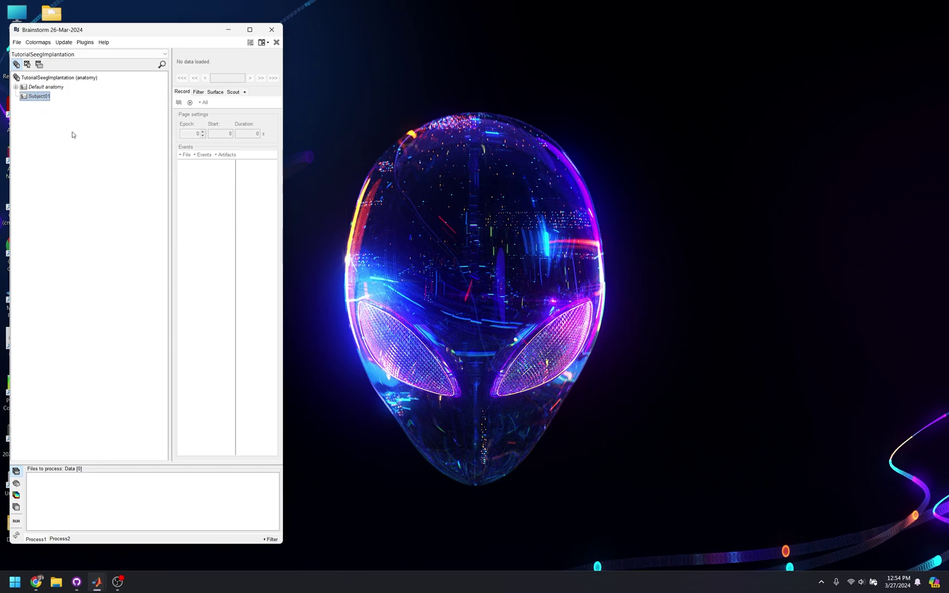
pyautogui.click(360, 273)
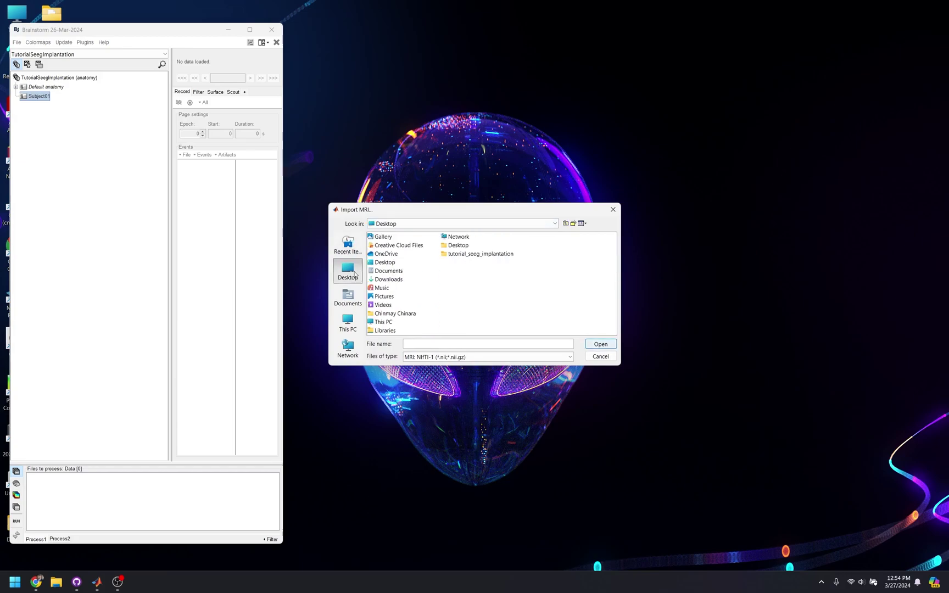
pyautogui.doubleClick(461, 256)
pyautogui.click(385, 245)
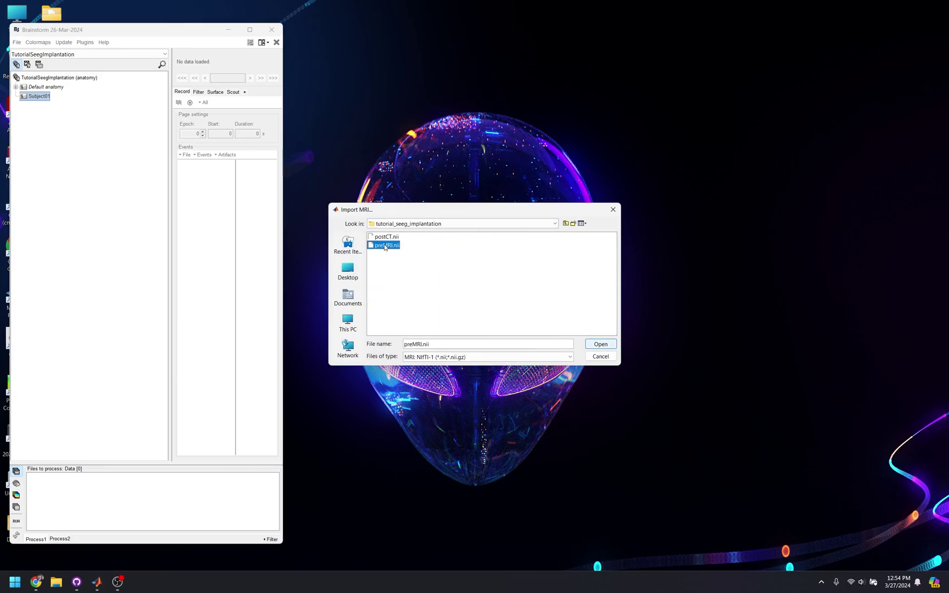
pyautogui.doubleClick(385, 246)
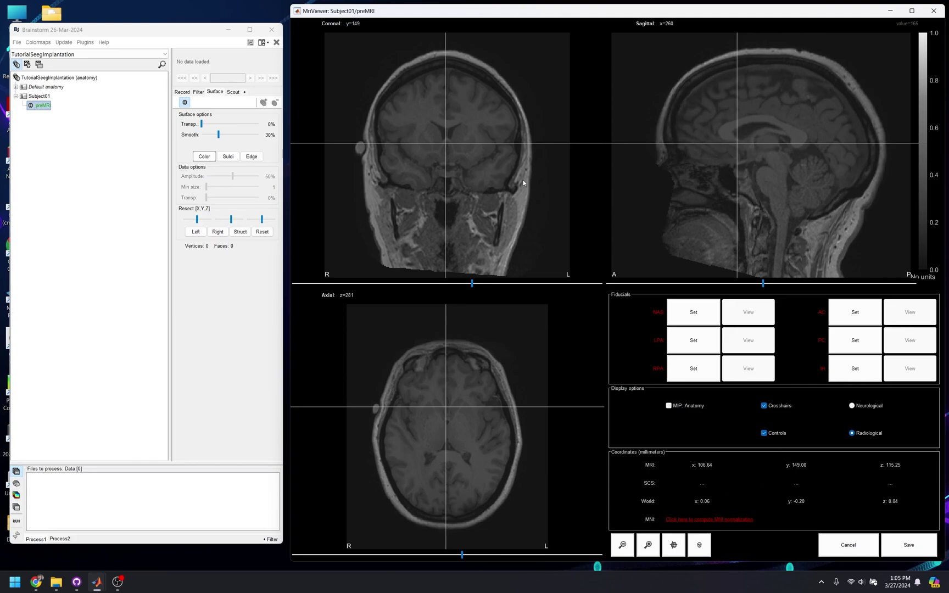
# Step: Compute the MNI normalization of the preMRI volume with the maff8 method
pyautogui.click(451, 156)
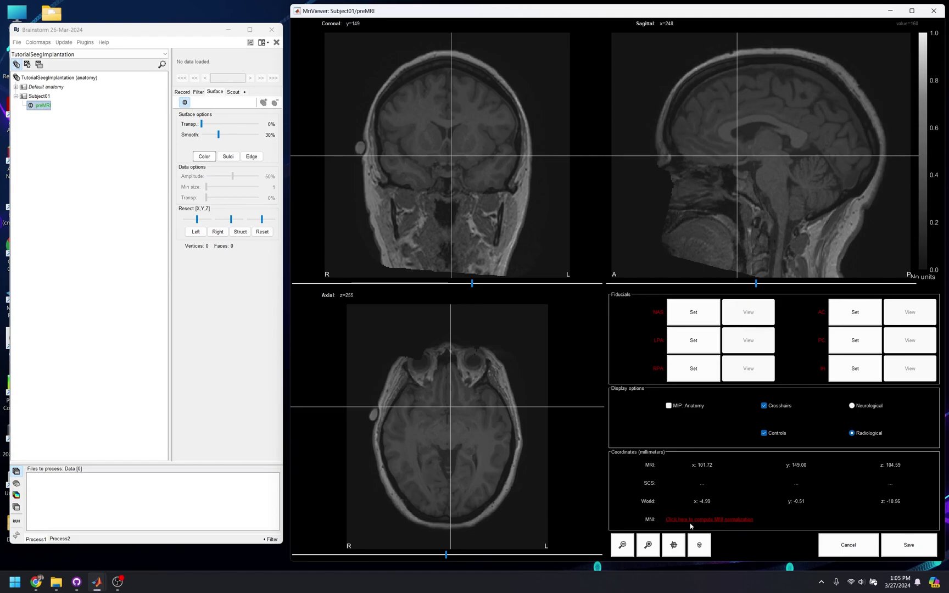
pyautogui.click(739, 519)
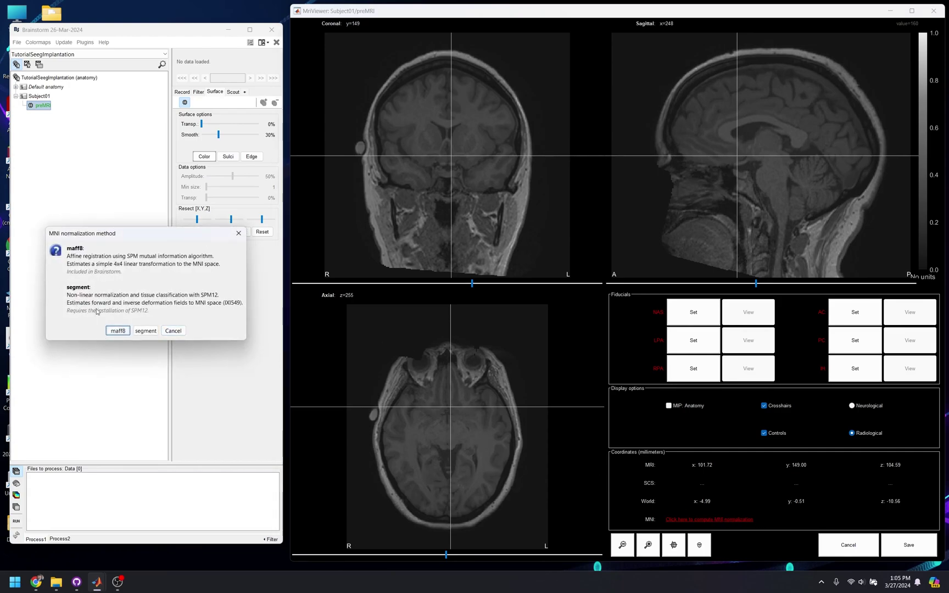
pyautogui.click(123, 331)
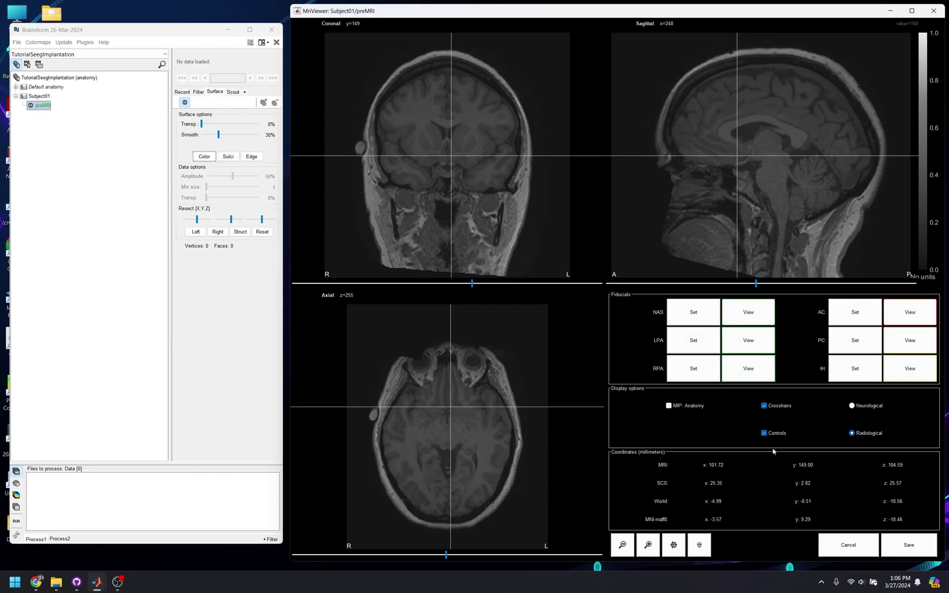
# Step: Review the NAS, LPA, RPA, AC, PC and IH fiducials on the MRI and save them
pyautogui.click(753, 314)
pyautogui.click(752, 340)
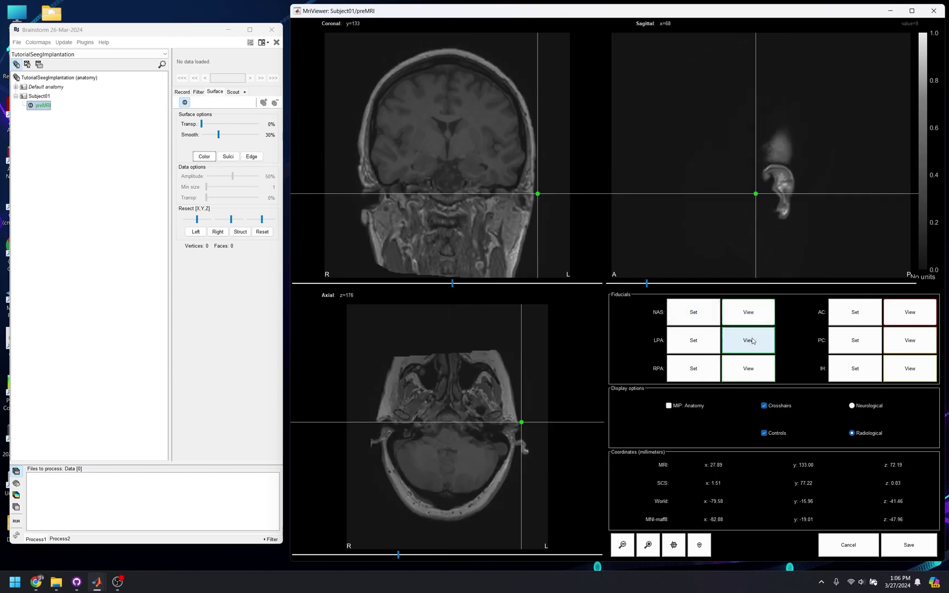
pyautogui.click(751, 371)
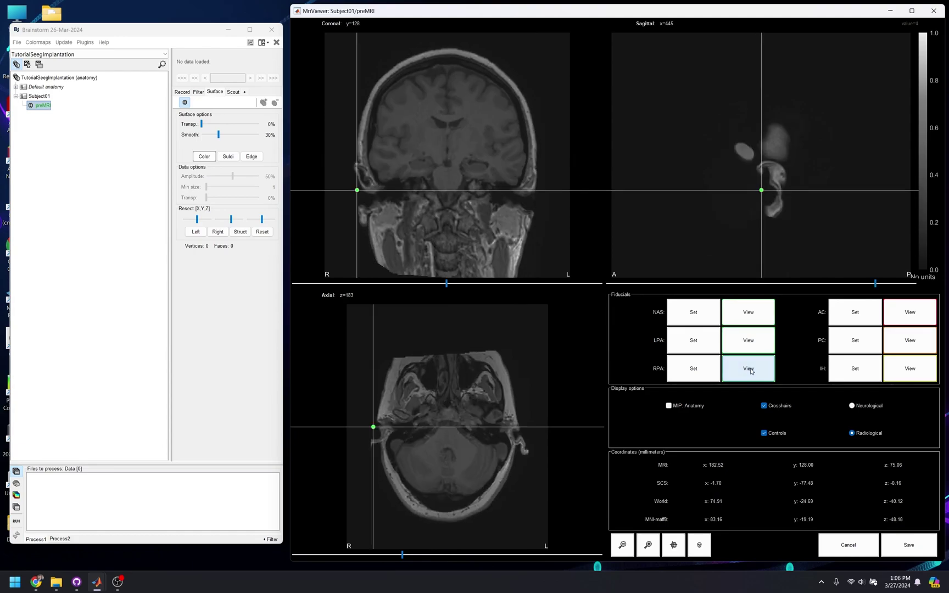
pyautogui.click(909, 313)
pyautogui.click(902, 346)
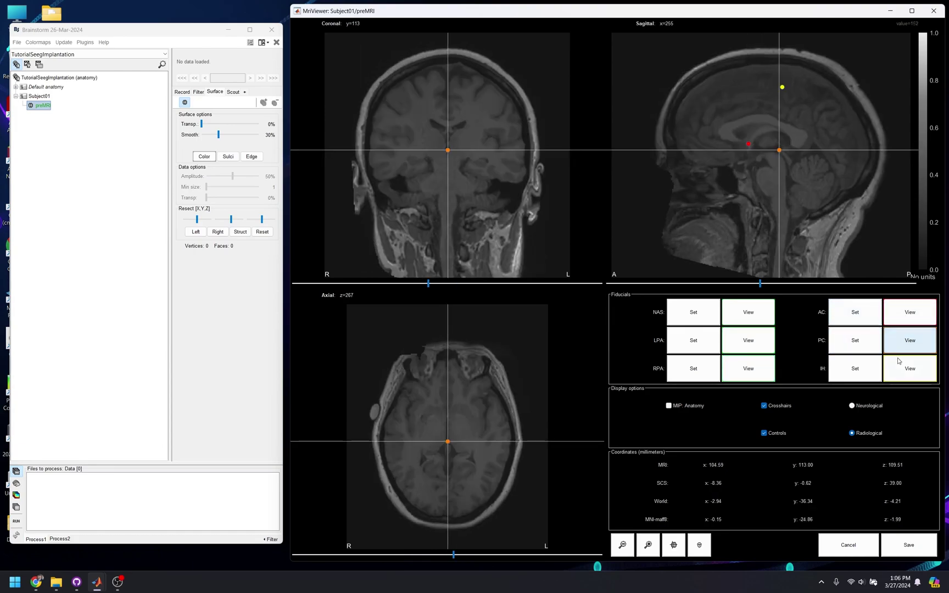
pyautogui.click(901, 364)
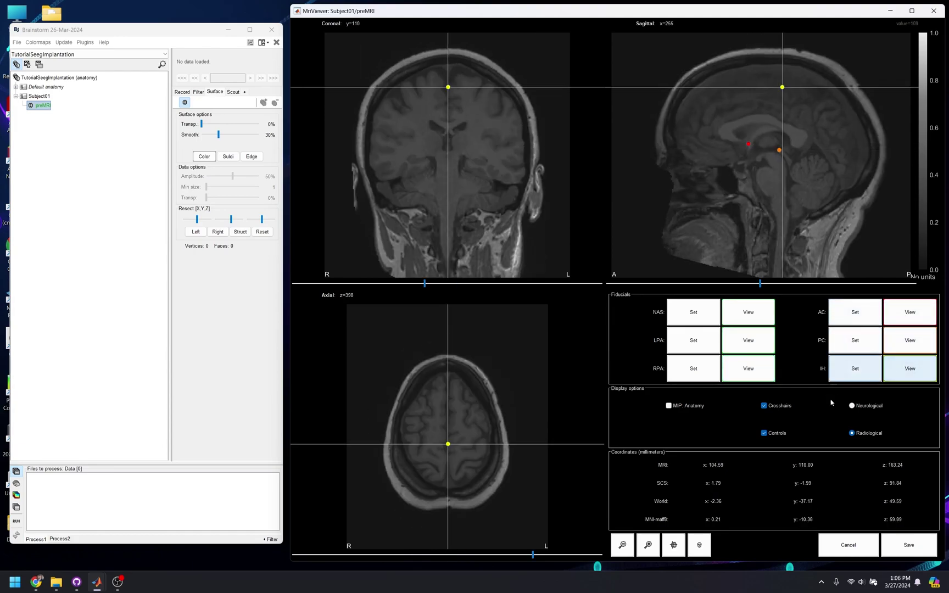
pyautogui.click(905, 547)
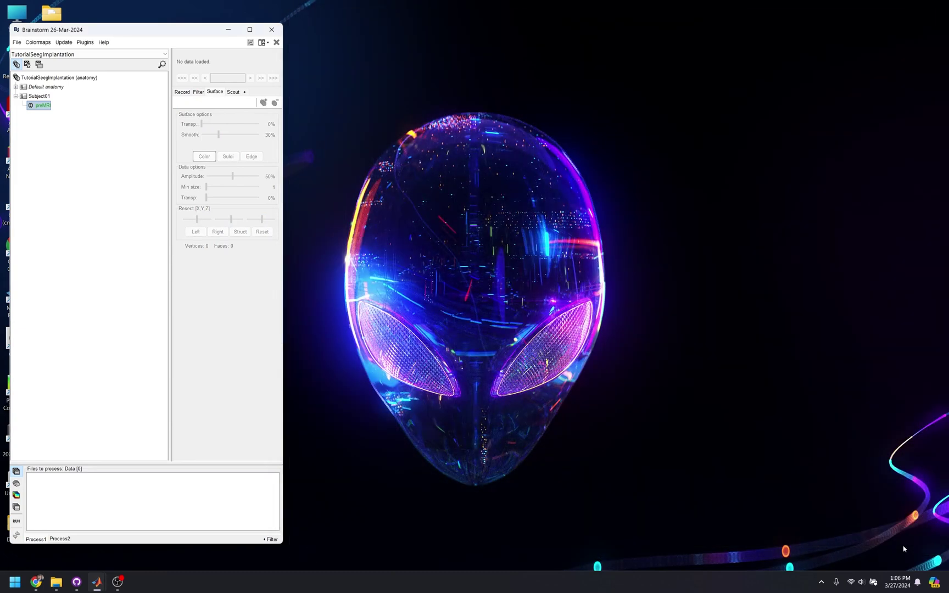
# Step: Import postCT.nii as the CT of Subject01, declining the NIfTI scaling and applying the available orientation transformation
pyautogui.click(45, 98)
pyautogui.rightClick(45, 98)
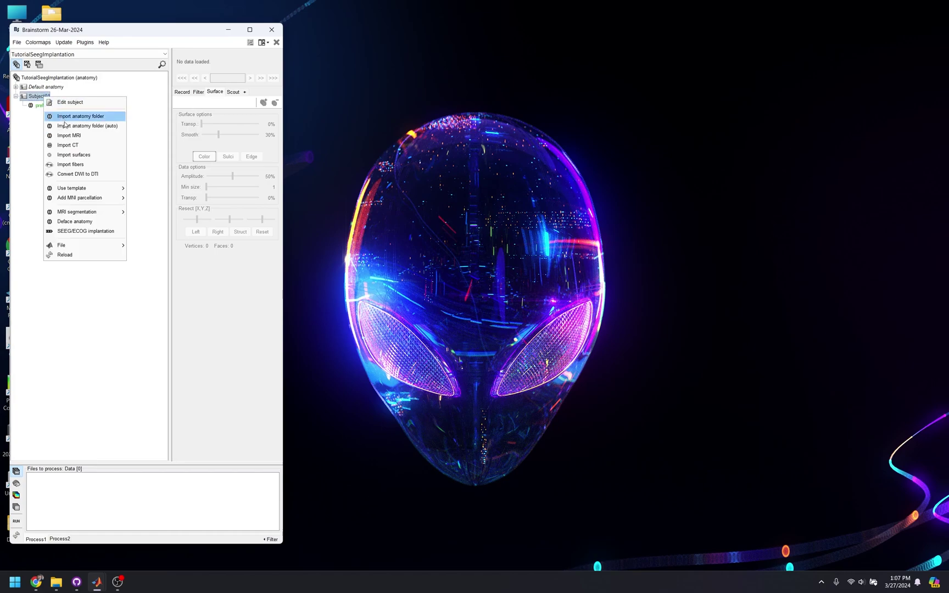
pyautogui.click(71, 146)
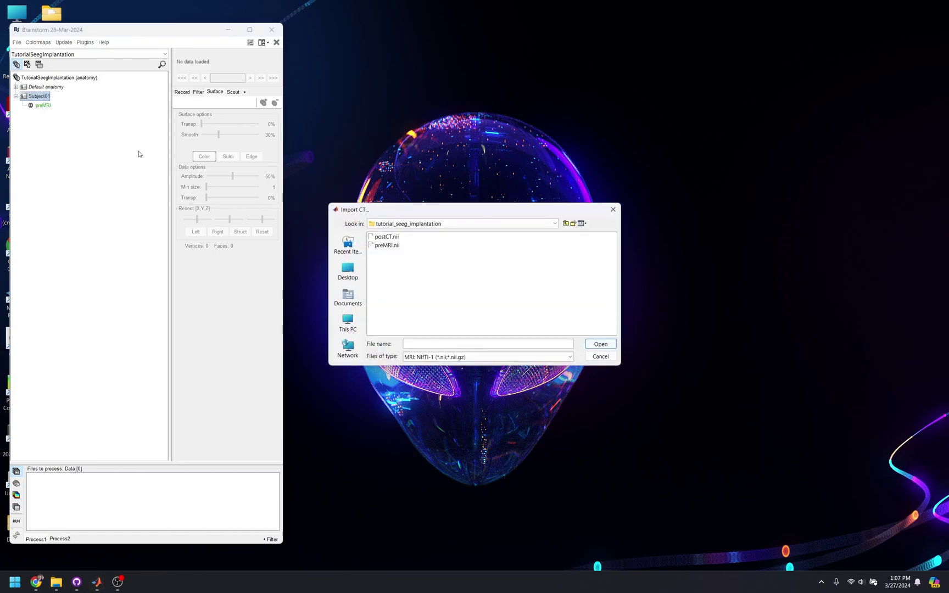
pyautogui.doubleClick(385, 237)
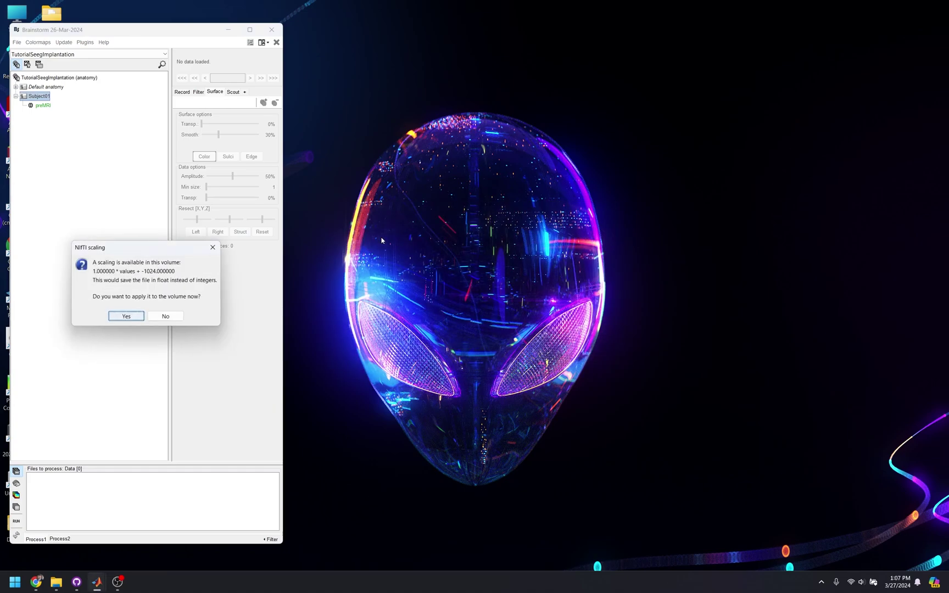
pyautogui.click(174, 318)
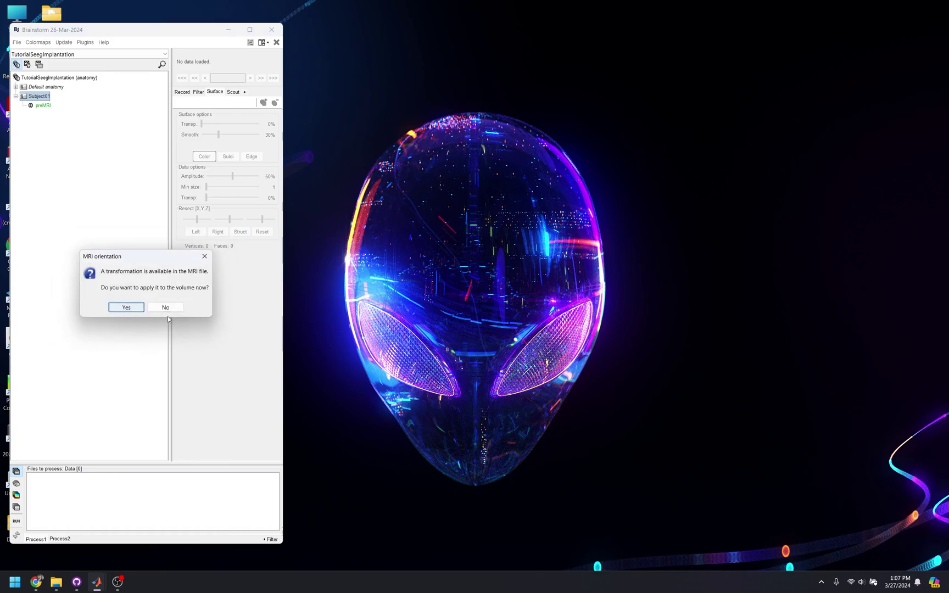
pyautogui.click(126, 308)
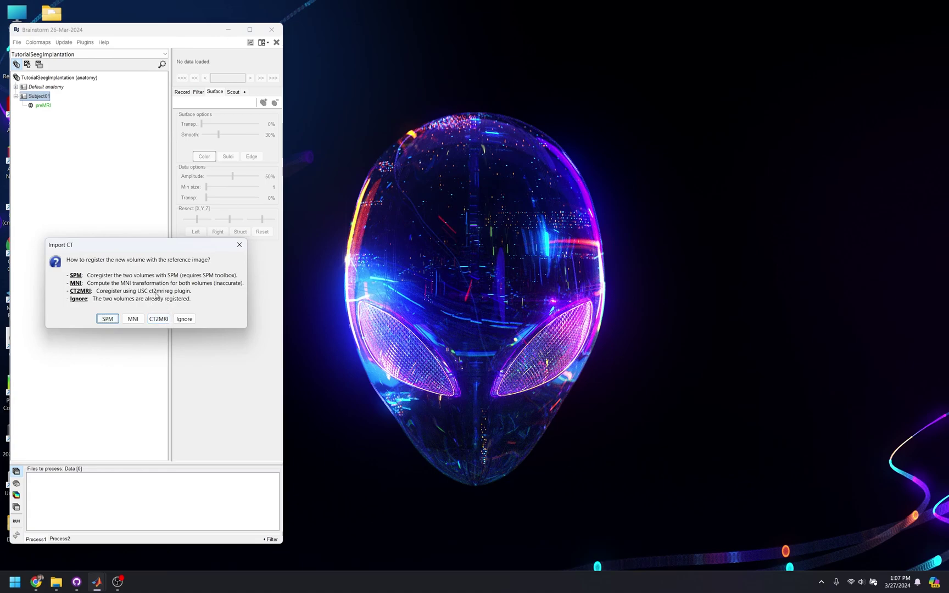
# Step: Register the CT to the MRI with CT2MRI, reslice the volume and clean everything outside the skull
pyautogui.click(159, 321)
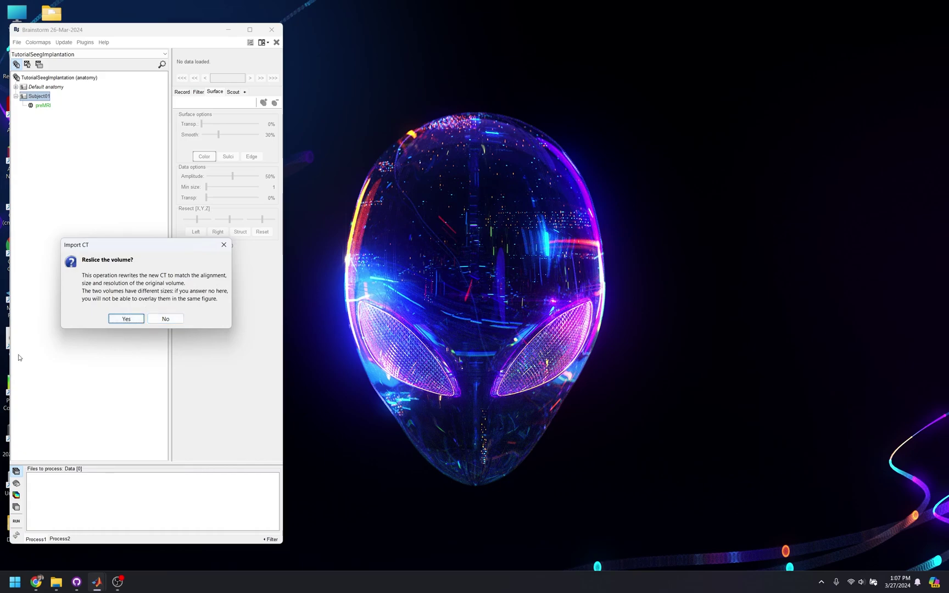
pyautogui.click(136, 316)
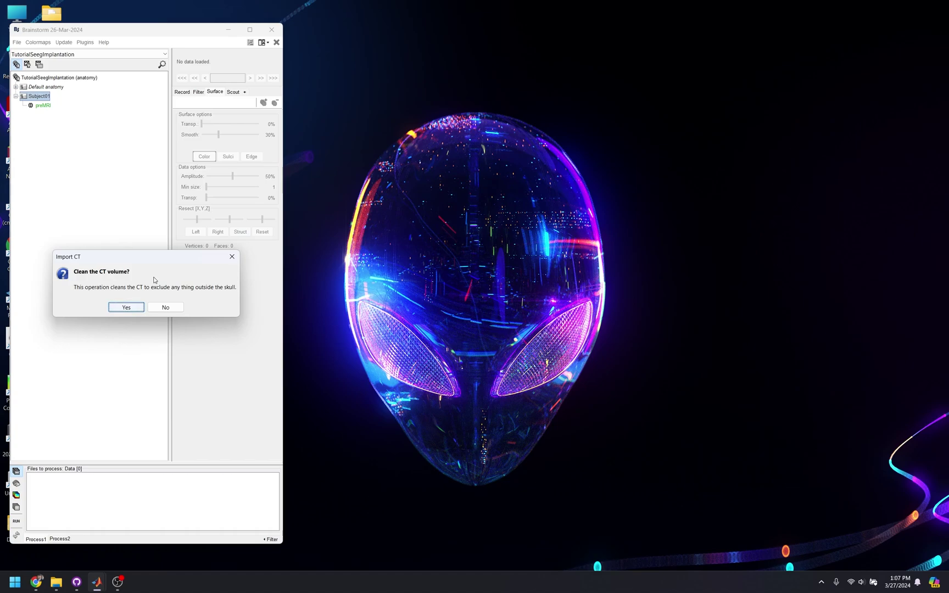
pyautogui.click(133, 307)
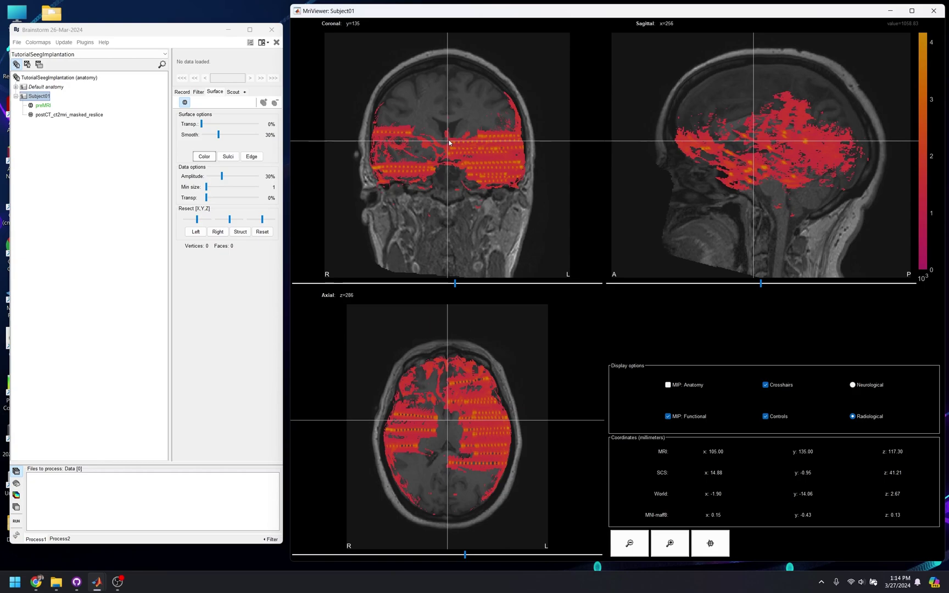
# Step: Inspect the CT overlay on the MRI with amplitude at 14% and min size at 8, toggling the functional MIP display
pyautogui.click(446, 117)
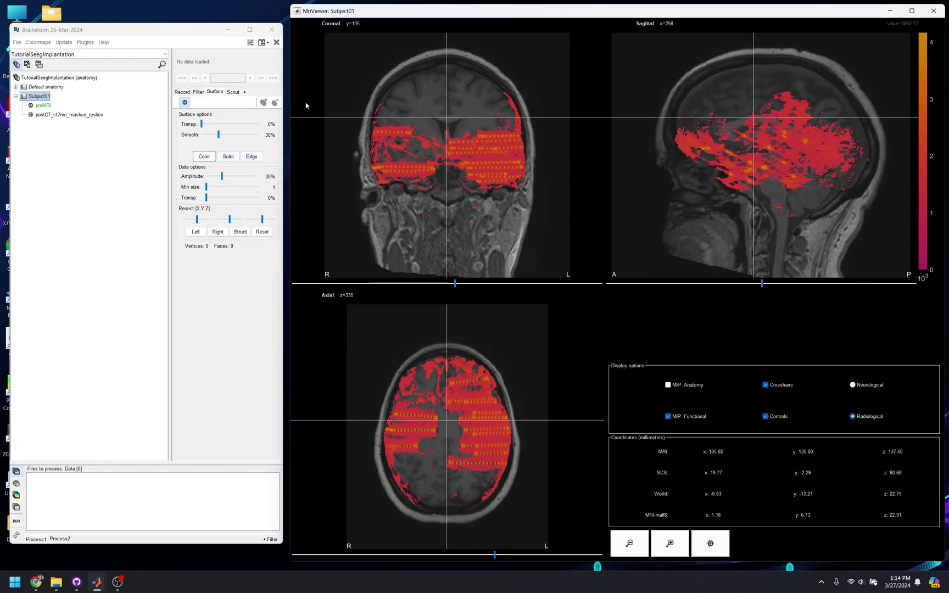
pyautogui.moveTo(222, 176); pyautogui.dragTo(217, 177)
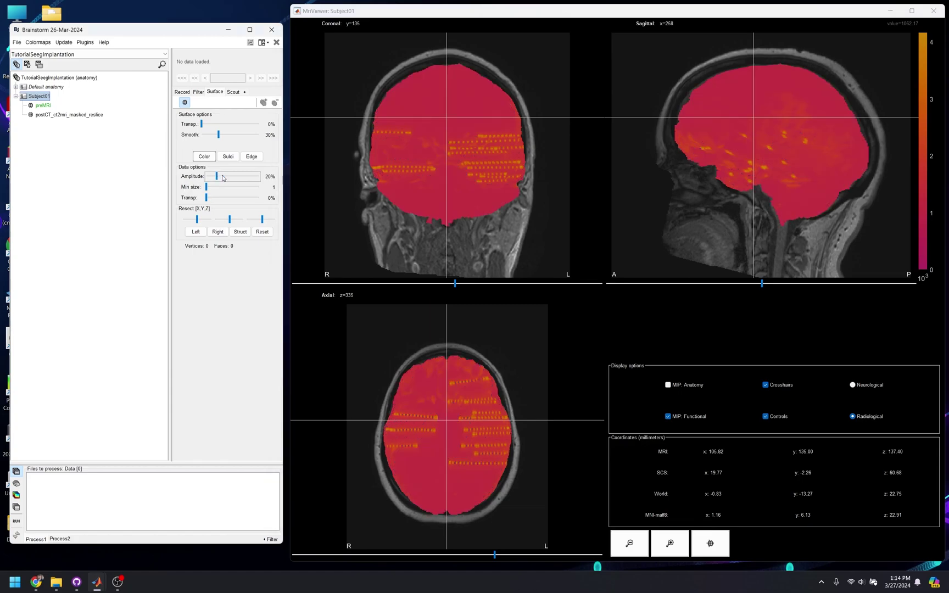
pyautogui.click(668, 416)
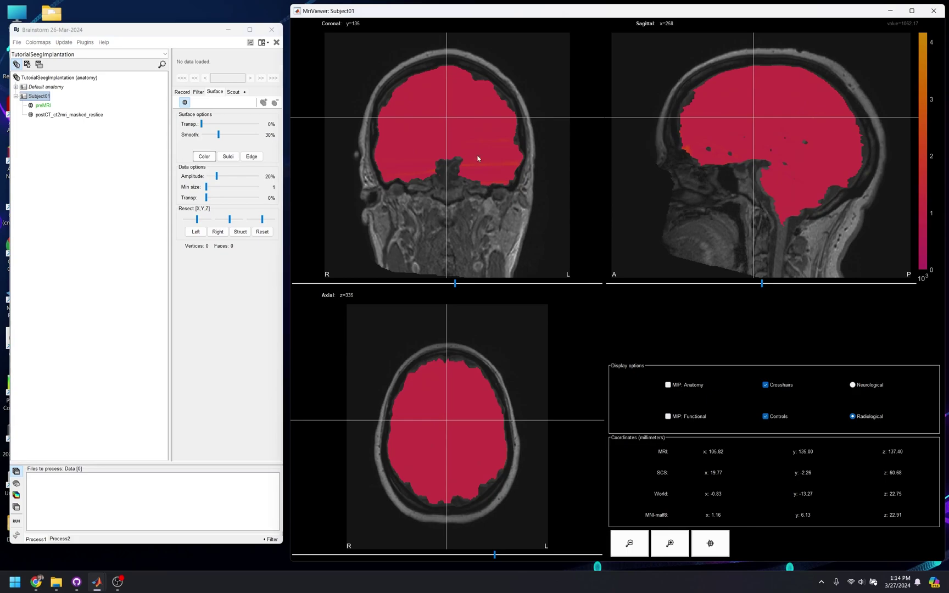
pyautogui.moveTo(217, 177)
pyautogui.mouseDown()
pyautogui.moveTo(226, 178)
pyautogui.moveTo(213, 189)
pyautogui.moveTo(214, 177)
pyautogui.mouseUp()
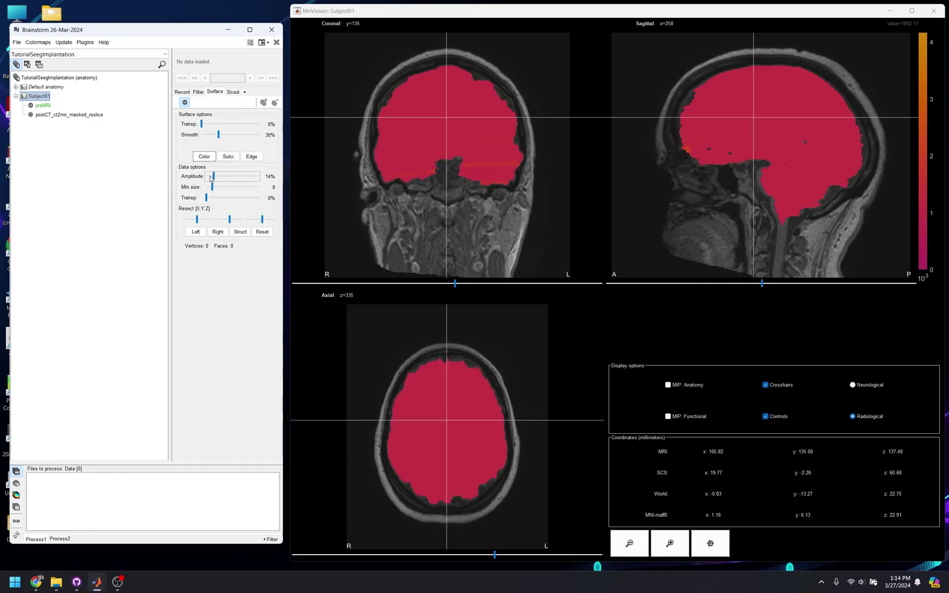
pyautogui.click(673, 419)
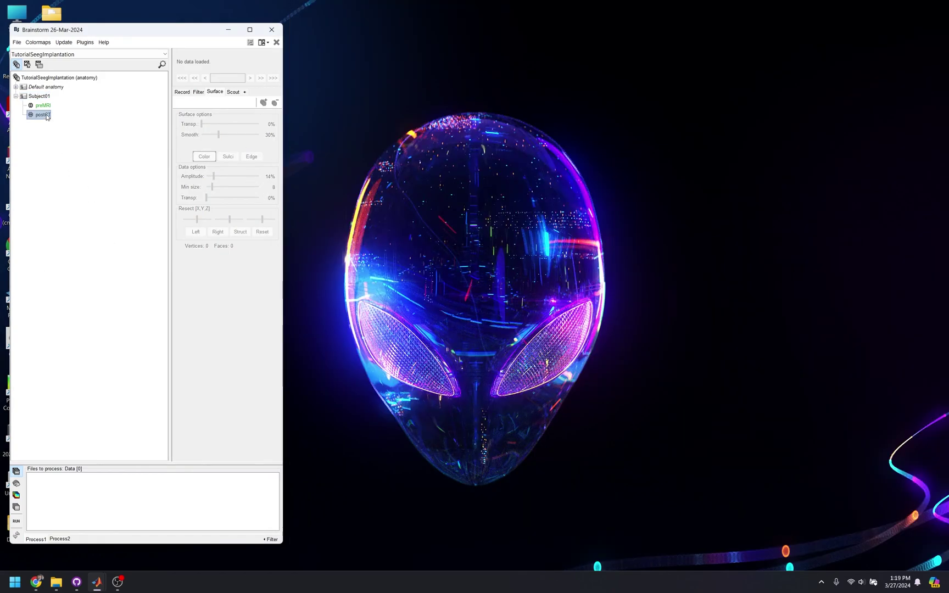
# Step: Generate a threshold mesh from the postCT volume with an isoValue of 2620 HU
pyautogui.moveTo(47, 117)
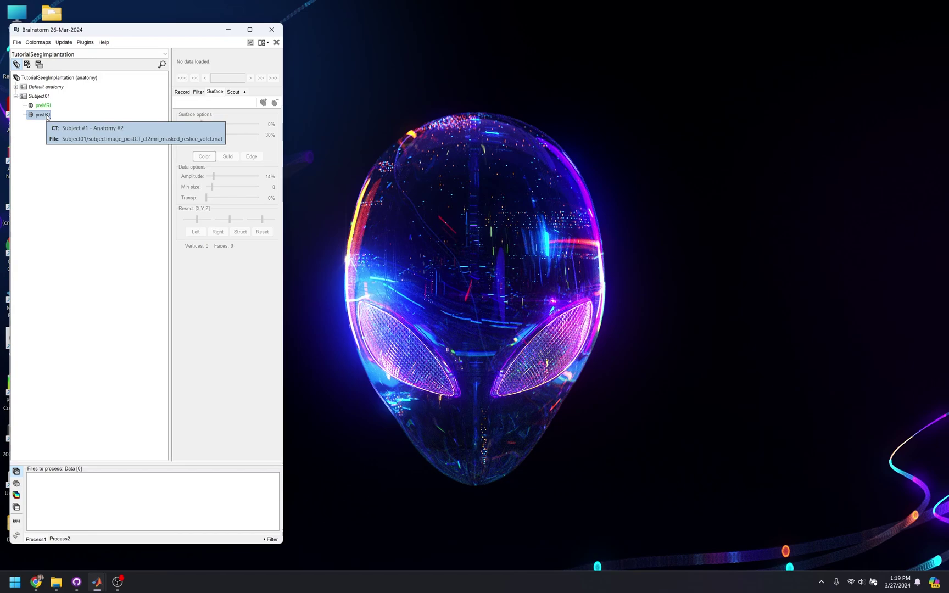
pyautogui.rightClick(47, 116)
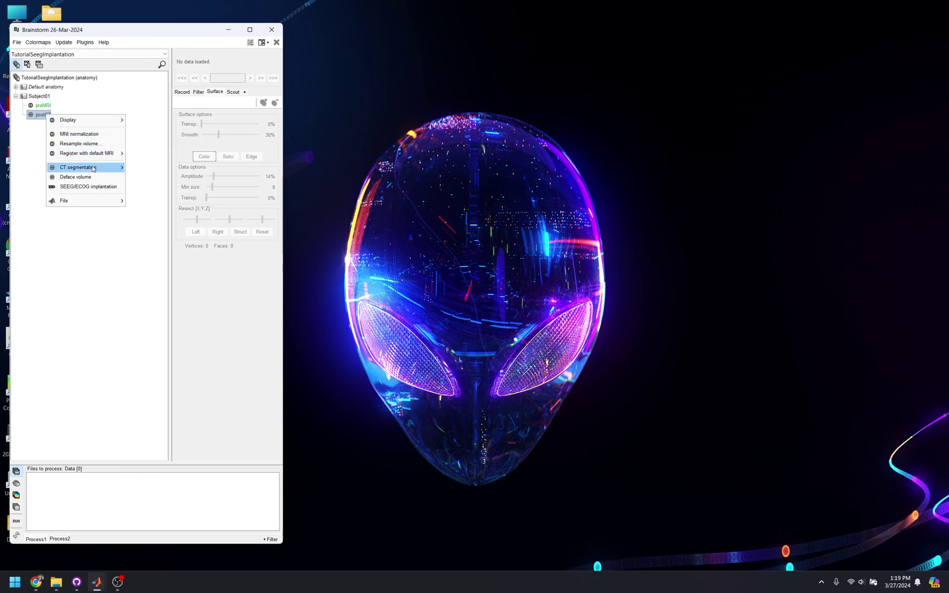
pyautogui.moveTo(93, 169)
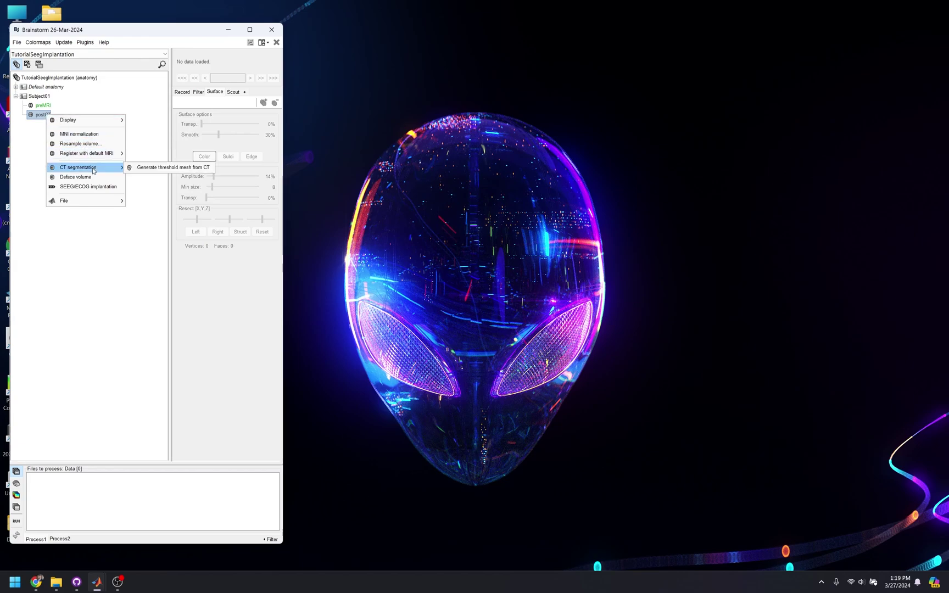
pyautogui.click(149, 170)
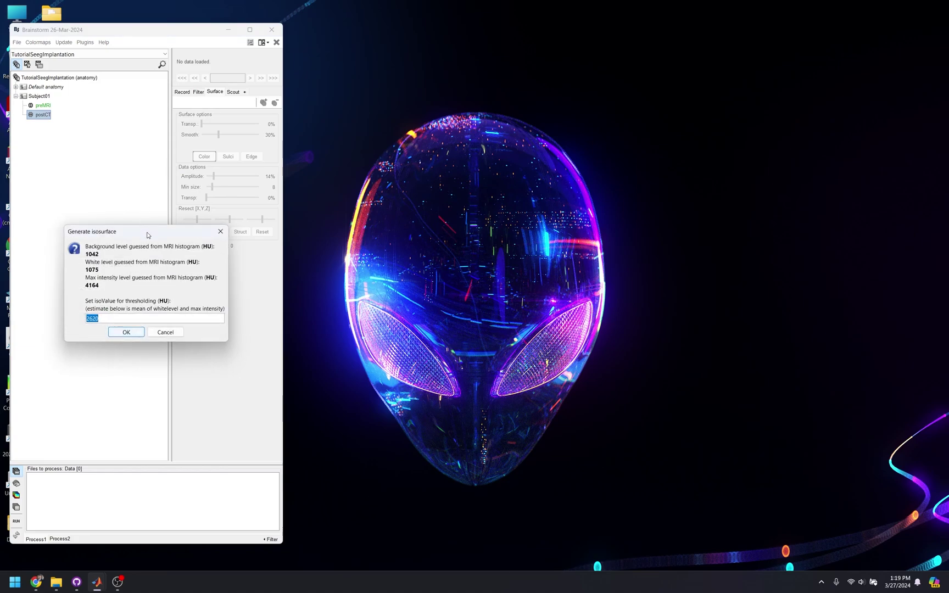
pyautogui.moveTo(147, 235); pyautogui.dragTo(154, 148)
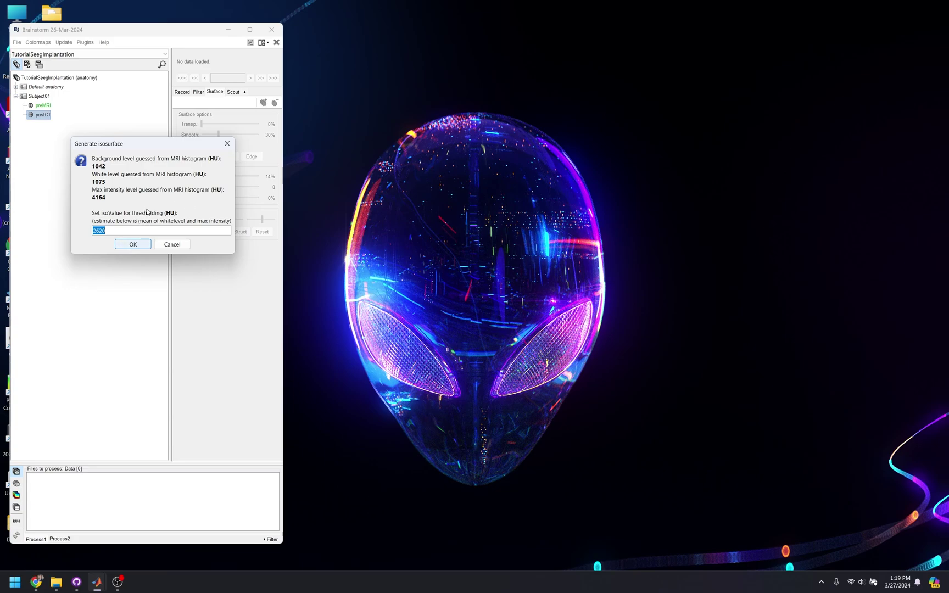
pyautogui.click(139, 244)
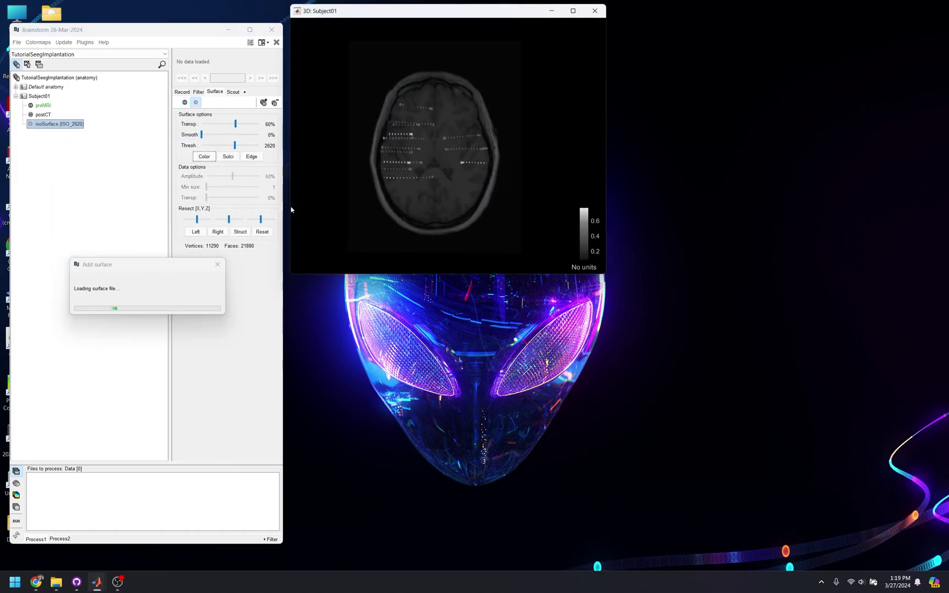
# Step: Examine the isosurface electrode contacts against the MRI slices in 3D from several angles and up close
pyautogui.moveTo(365, 144); pyautogui.dragTo(494, 153)
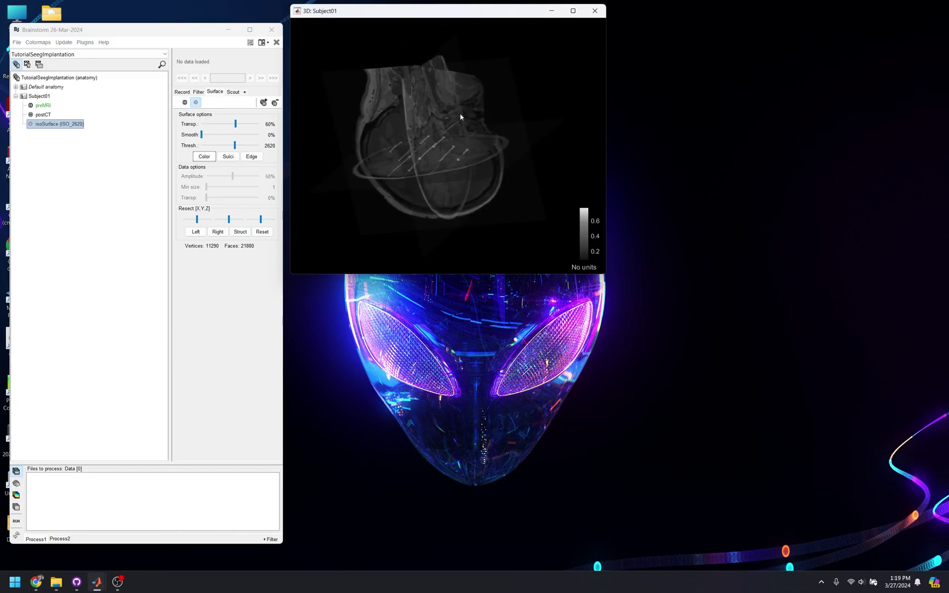
pyautogui.moveTo(460, 117); pyautogui.dragTo(447, 260)
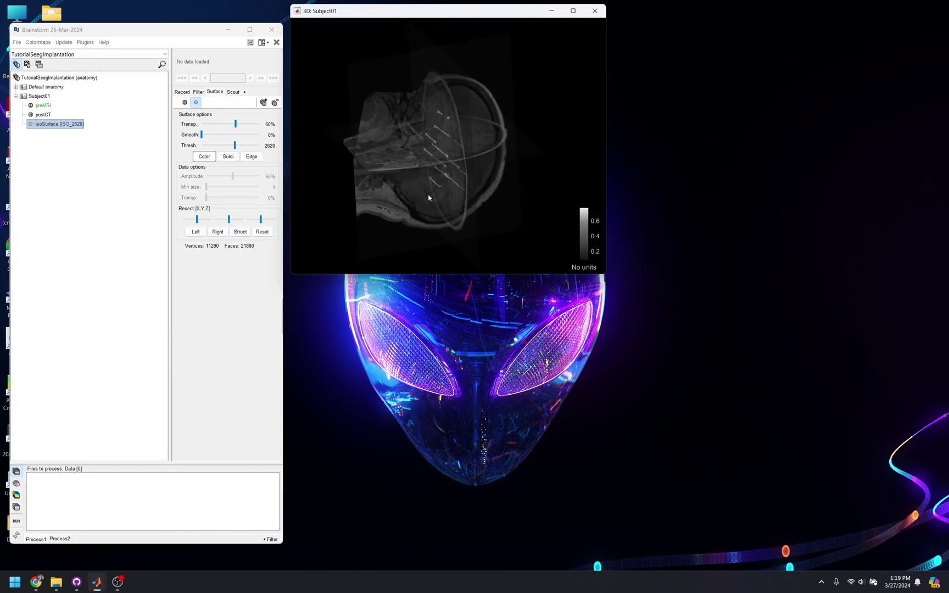
pyautogui.scroll(10, 430, 198)
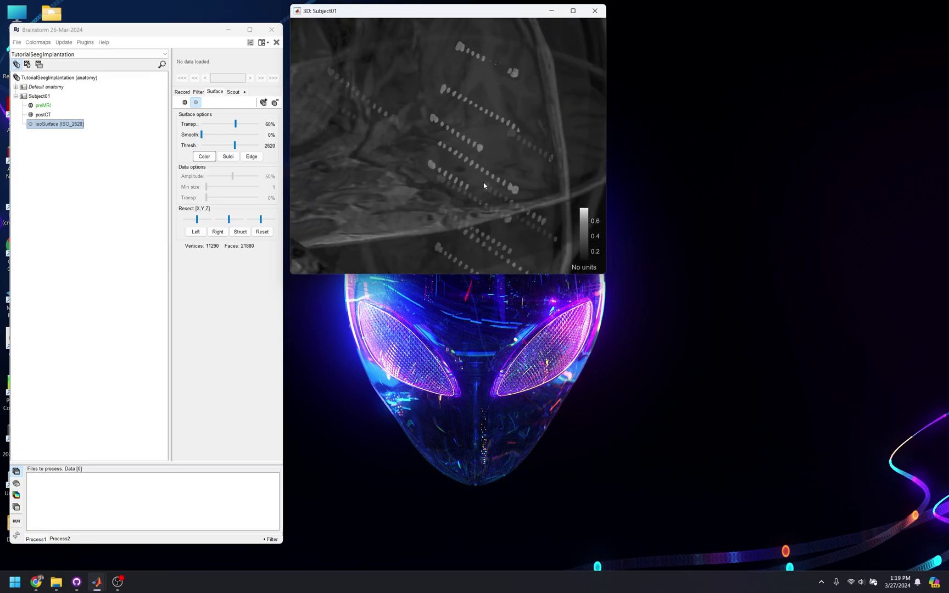
pyautogui.moveTo(587, 247); pyautogui.dragTo(546, 211)
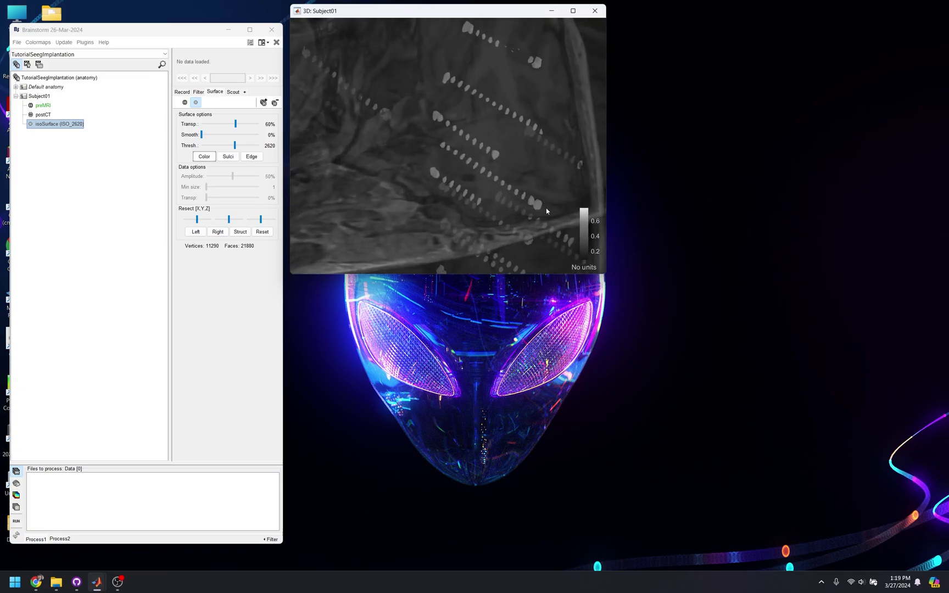
pyautogui.moveTo(478, 181); pyautogui.dragTo(326, 38)
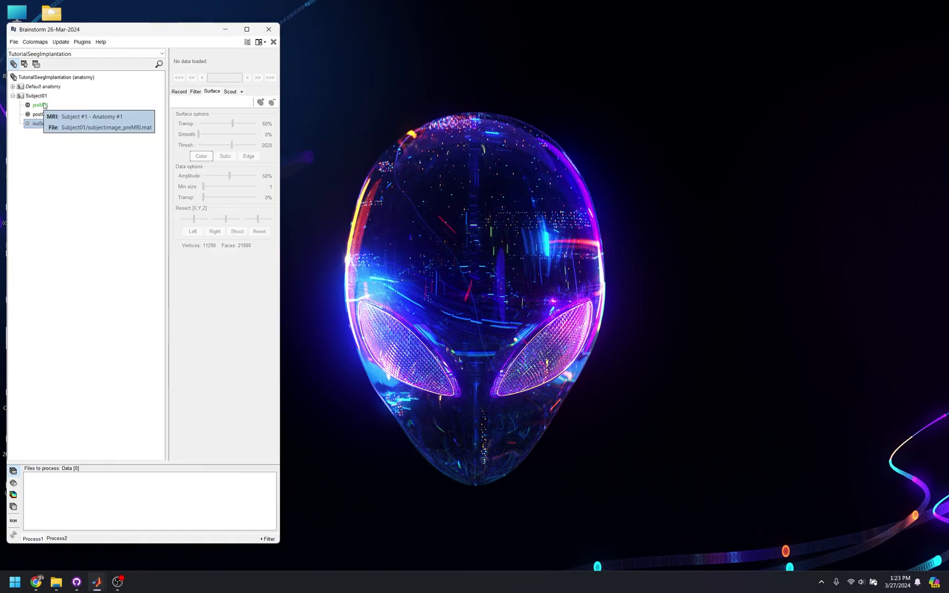
# Step: Start an SEEG/ECOG implantation from the postCT volume of Subject01
pyautogui.click(47, 116)
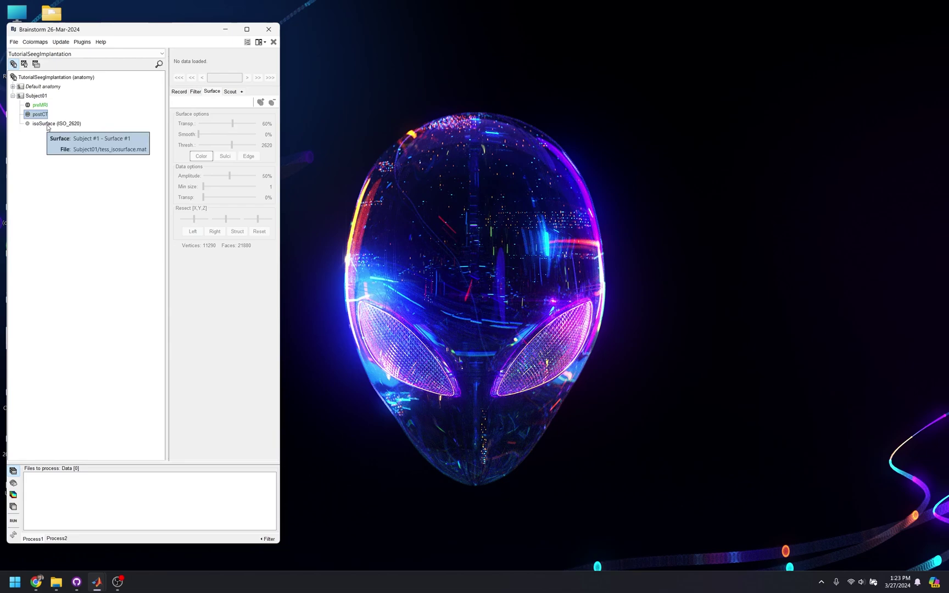
pyautogui.click(47, 125)
pyautogui.click(42, 116)
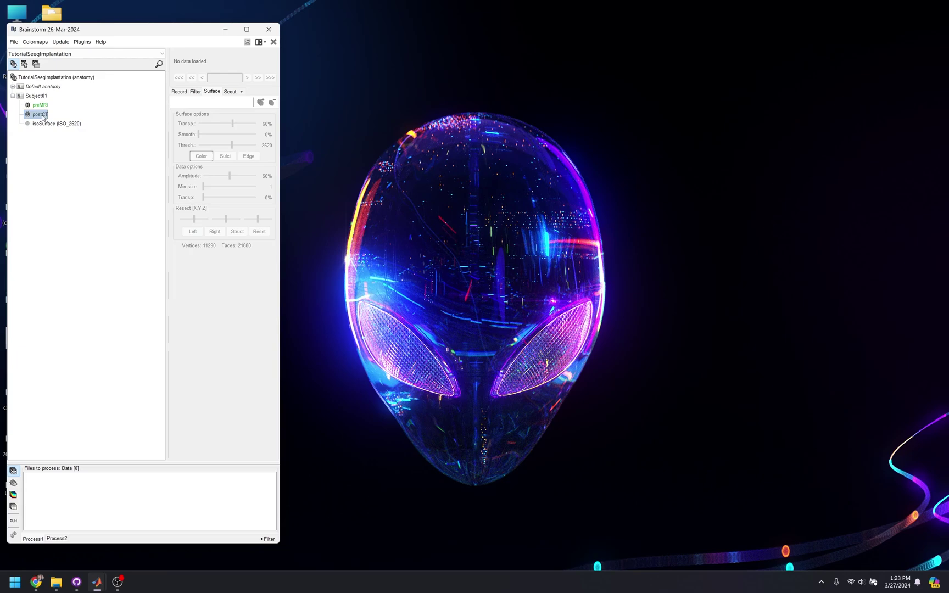
pyautogui.rightClick(43, 115)
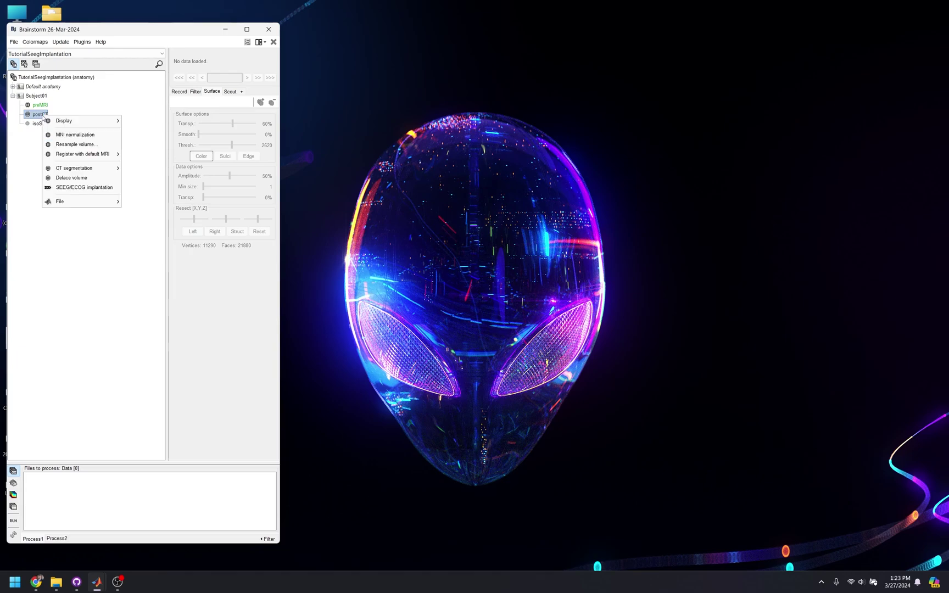
pyautogui.click(92, 189)
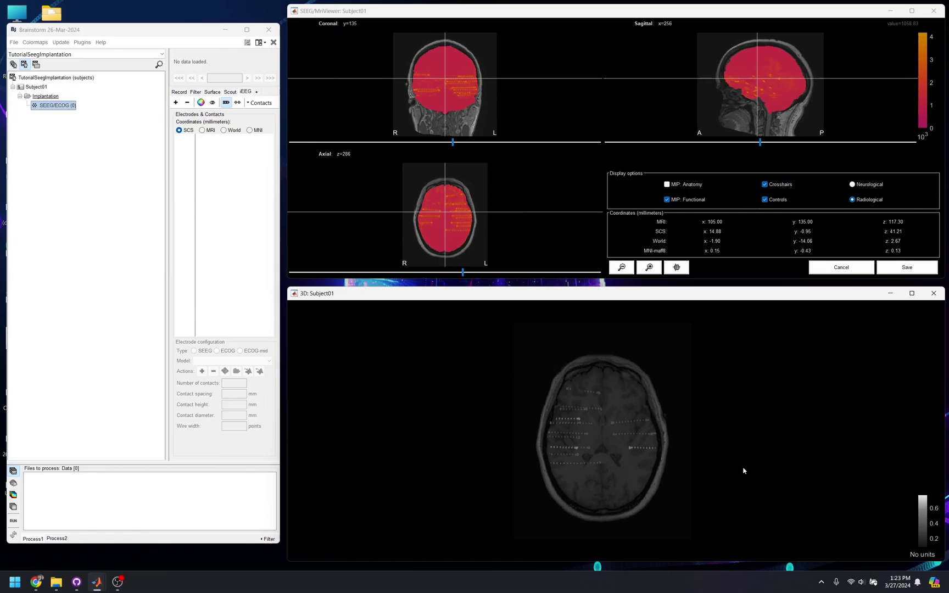
# Step: Widen the iEEG settings area and add a new electrode labelled AH to the implantation
pyautogui.moveTo(481, 429); pyautogui.dragTo(642, 460)
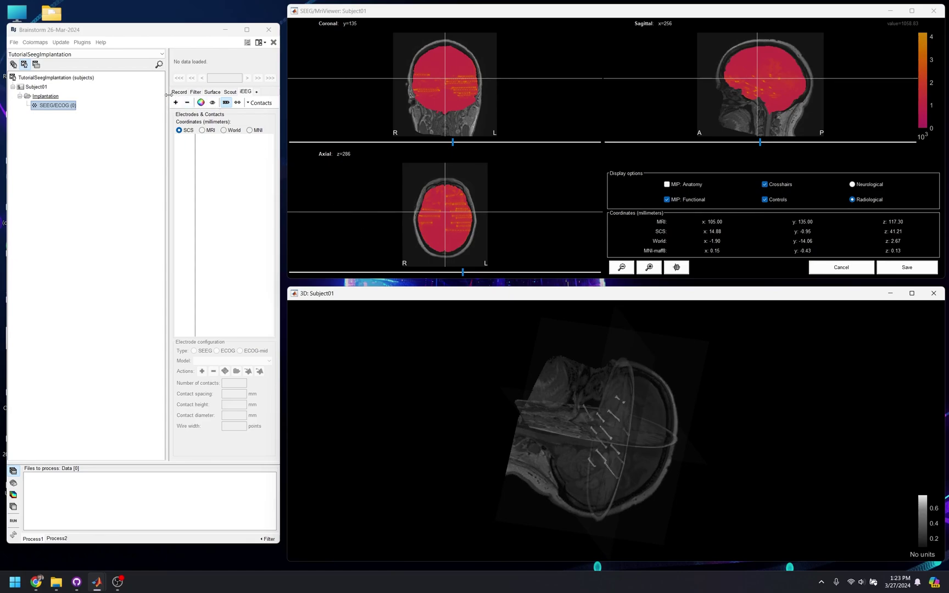
pyautogui.moveTo(168, 93); pyautogui.dragTo(122, 94)
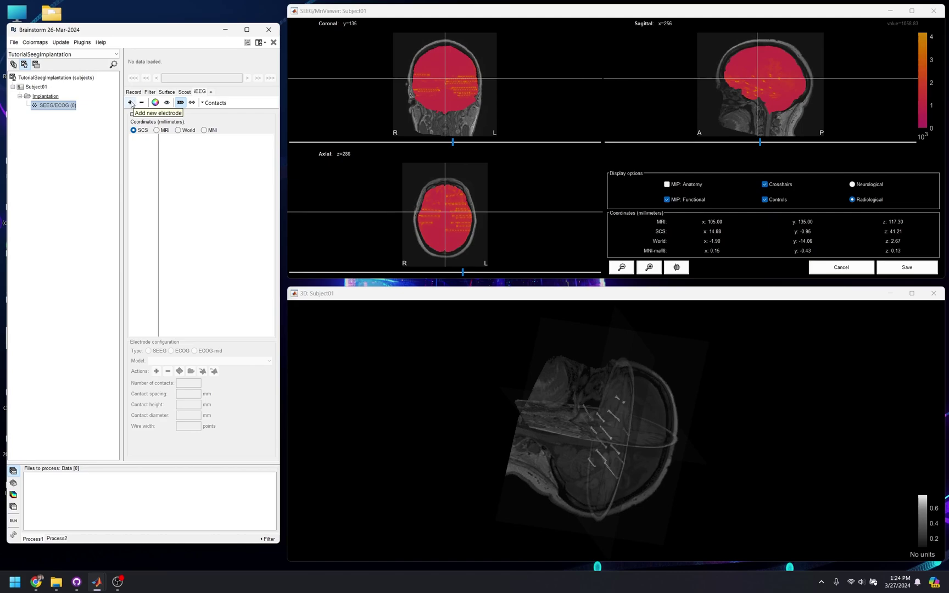
pyautogui.click(131, 102)
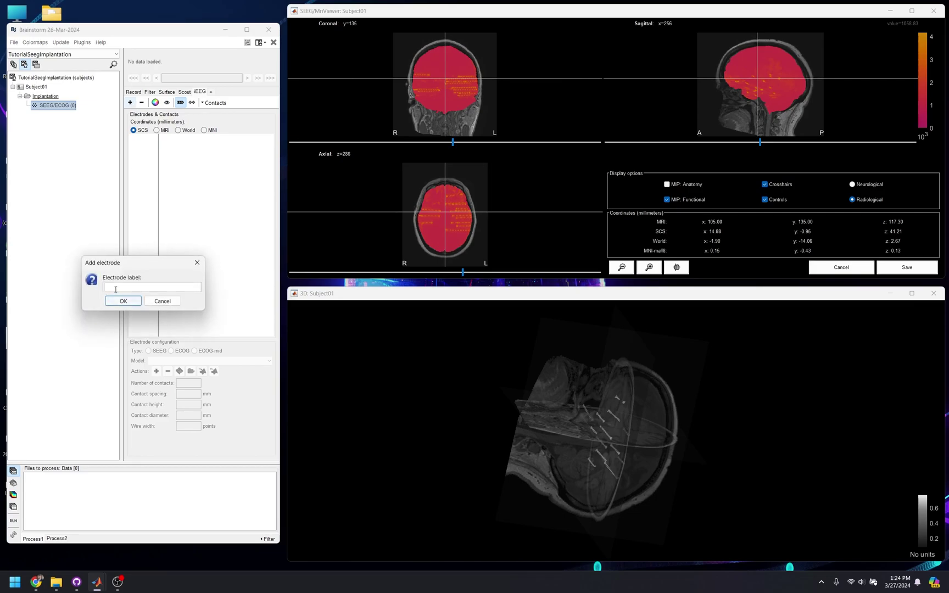
pyautogui.write('AH')
pyautogui.click(123, 302)
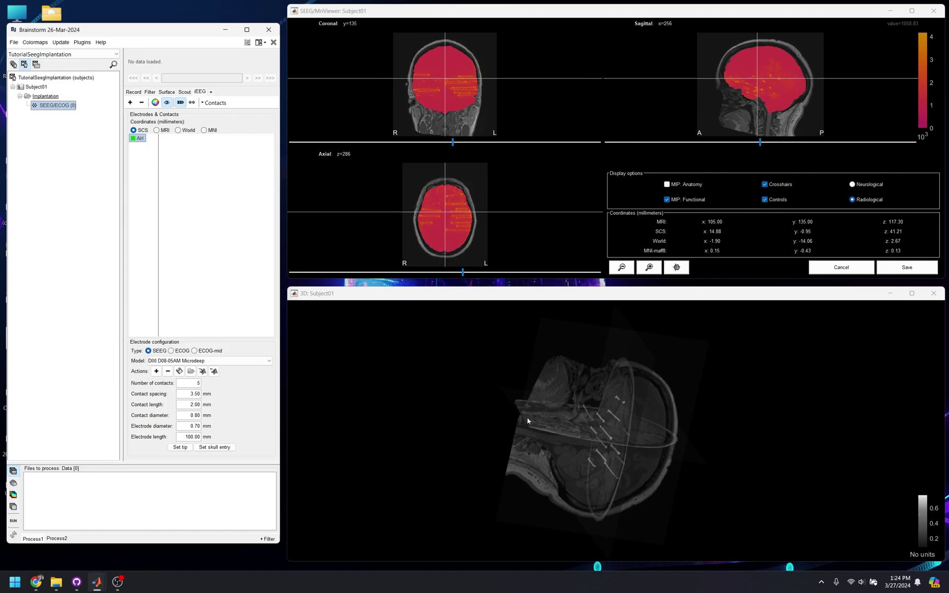
# Step: Raise the isosurface threshold to 3022 and regenerate the electrode contact mesh with it
pyautogui.scroll(5, 614, 456)
pyautogui.moveTo(615, 456); pyautogui.dragTo(593, 399)
pyautogui.scroll(8, 593, 399)
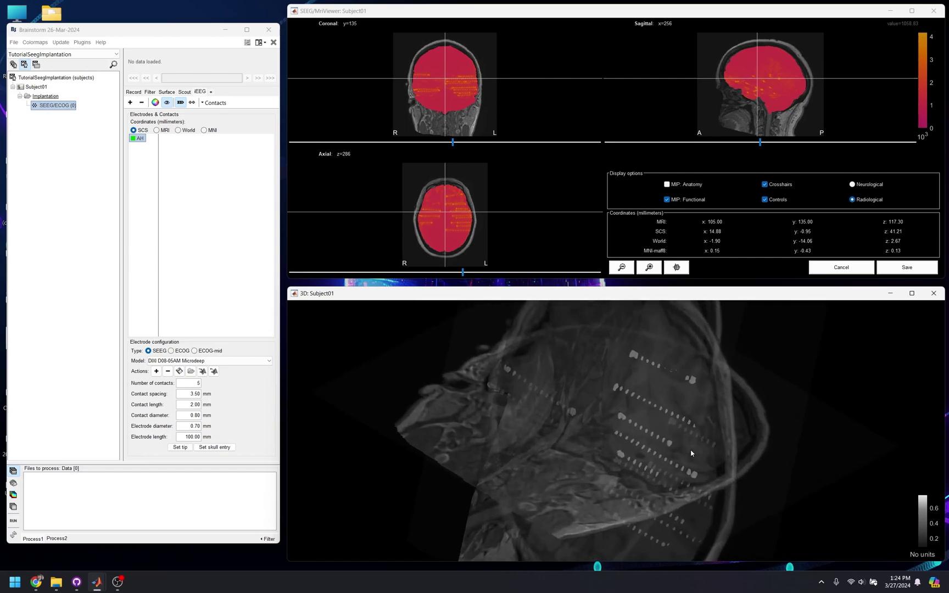
pyautogui.scroll(-6, 692, 393)
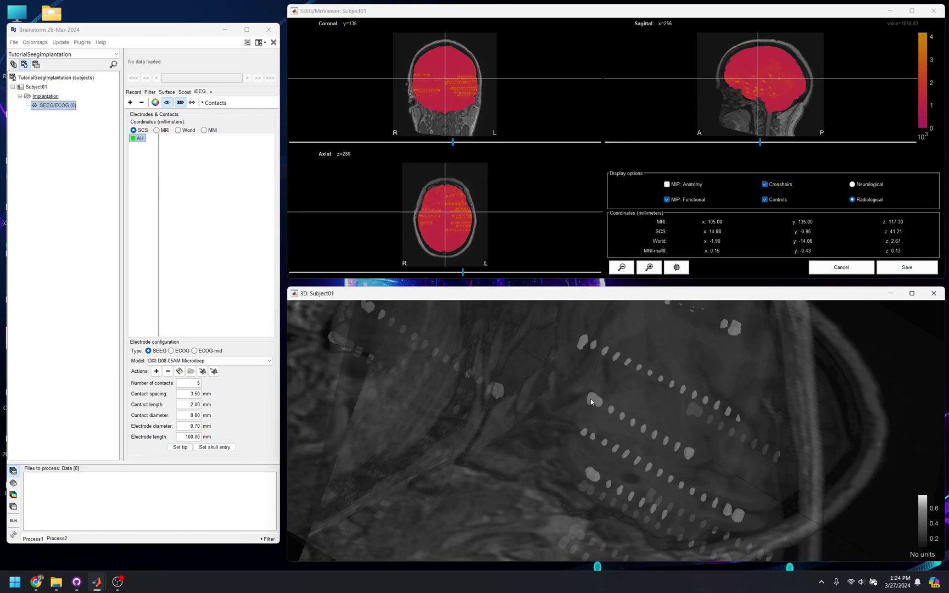
pyautogui.click(165, 93)
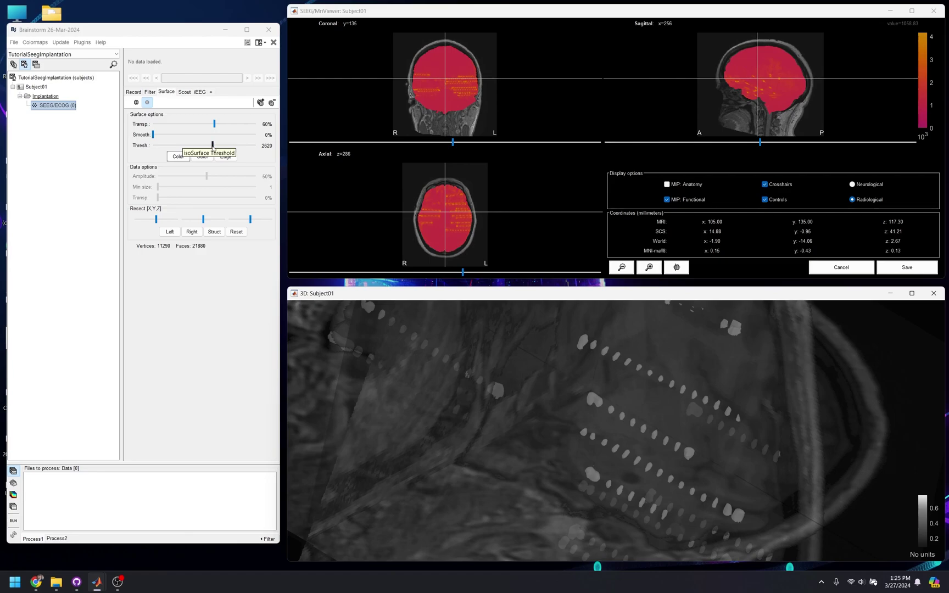
pyautogui.click(213, 146)
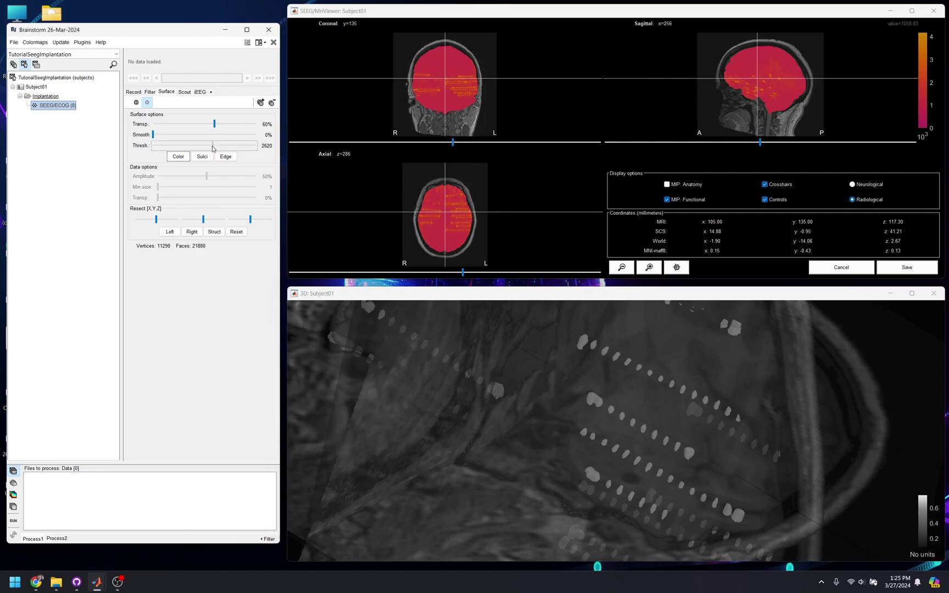
pyautogui.click(212, 146)
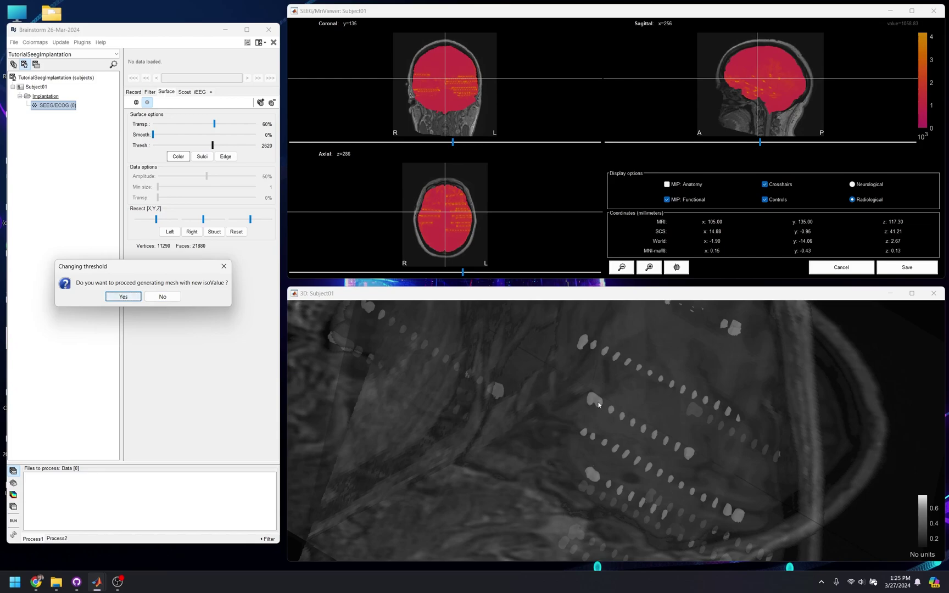
pyautogui.click(123, 297)
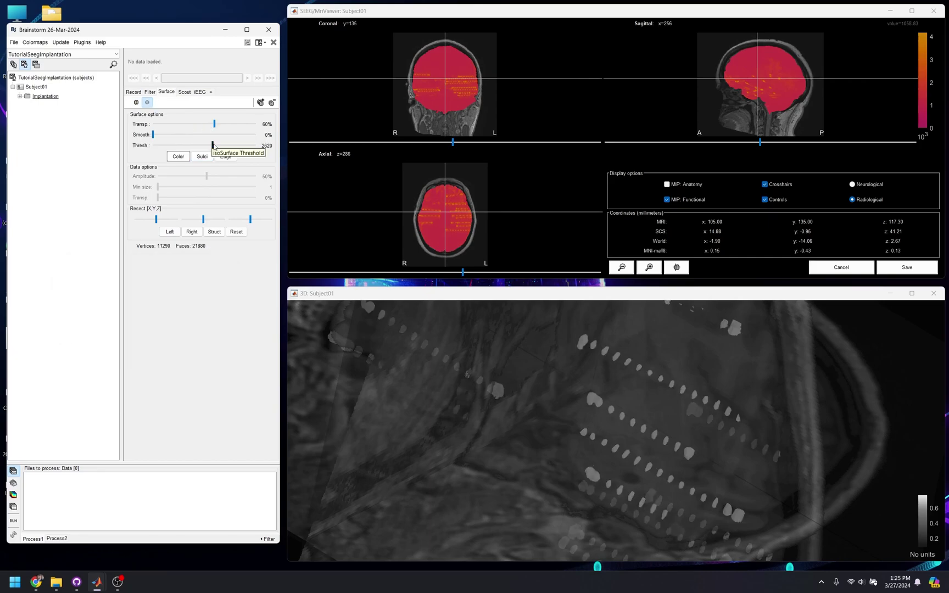
pyautogui.click(215, 146)
pyautogui.moveTo(215, 147); pyautogui.dragTo(222, 145)
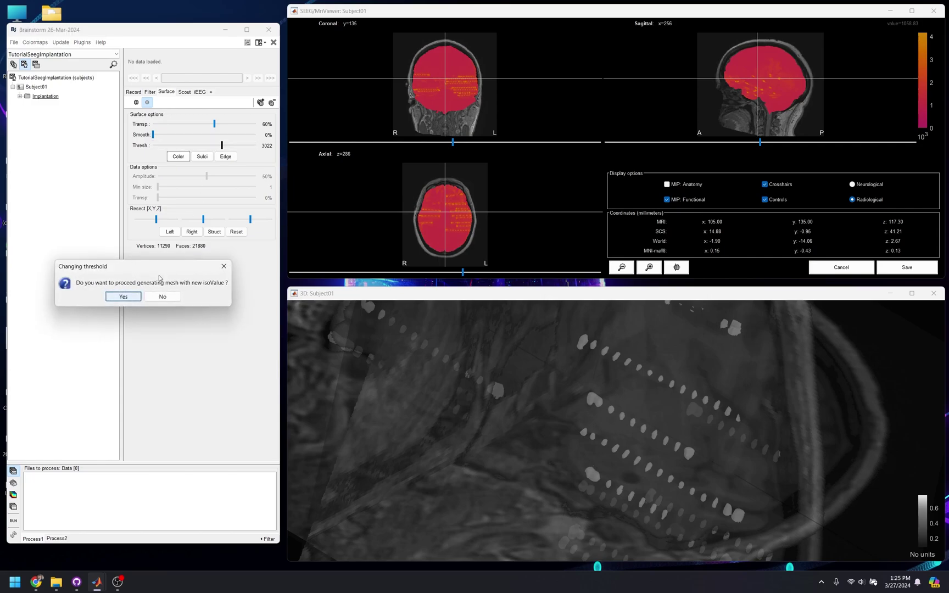
pyautogui.click(136, 297)
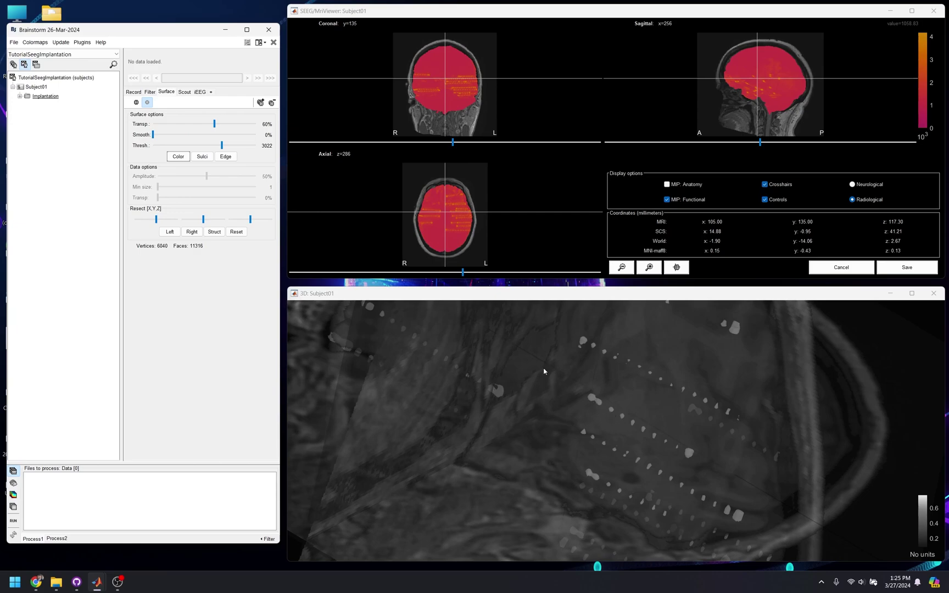
# Step: Raise the isosurface threshold to 3266, regenerate the mesh and check how well the contacts separate
pyautogui.moveTo(222, 146); pyautogui.dragTo(228, 147)
pyautogui.click(128, 296)
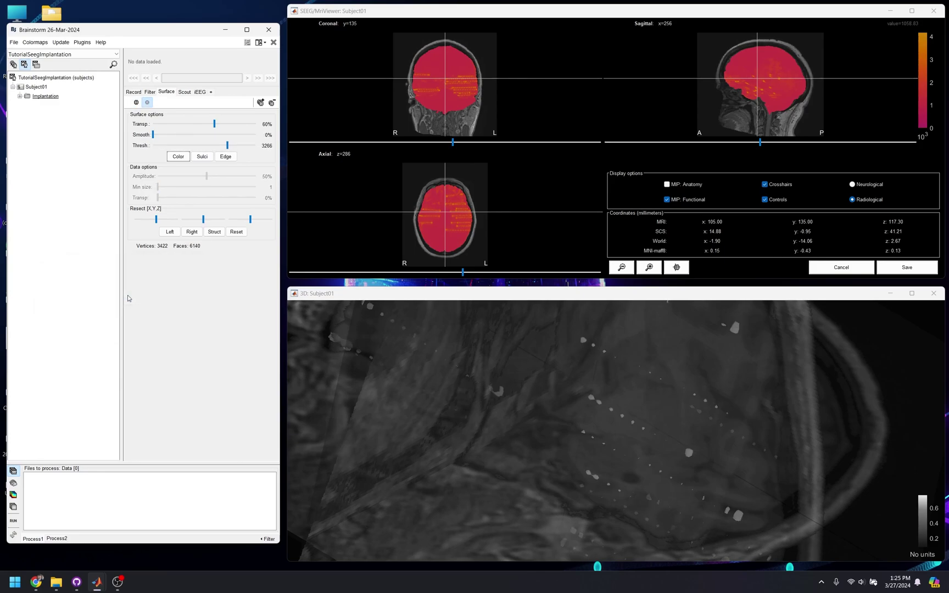
pyautogui.scroll(5, 617, 421)
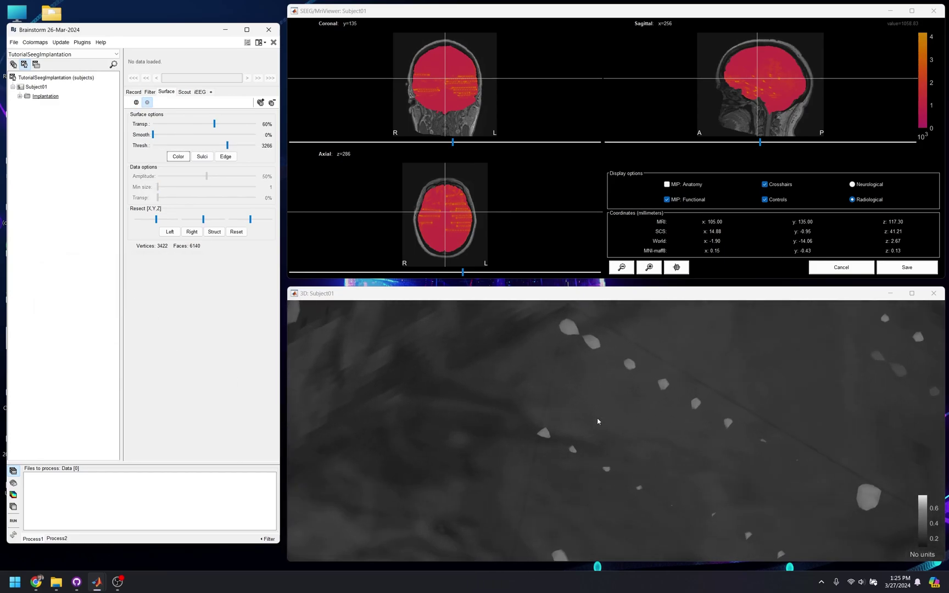
pyautogui.scroll(-2, 595, 363)
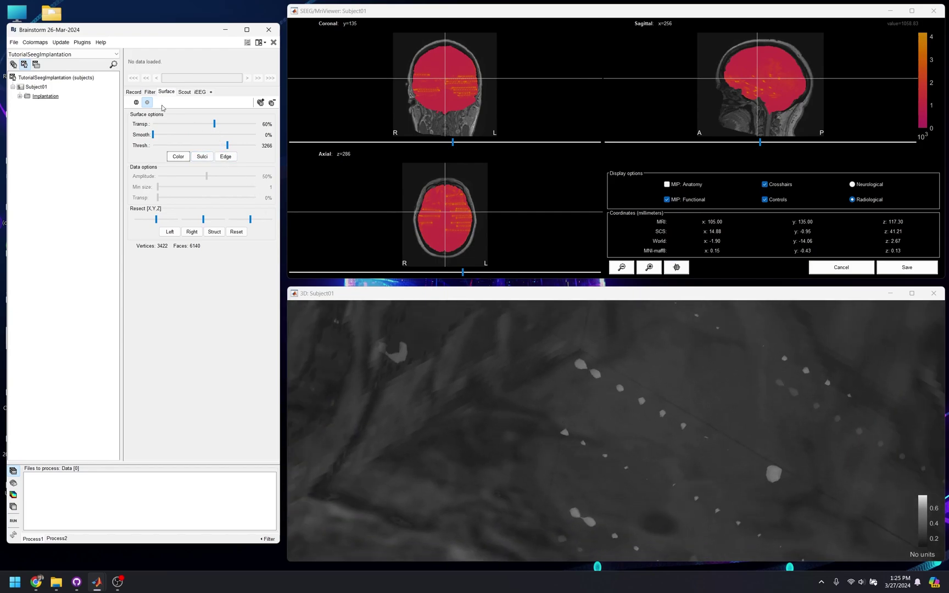
# Step: Add the Coordinates tool and select the contact at the innermost end of the electrode on the isosurface in 3D
pyautogui.click(211, 93)
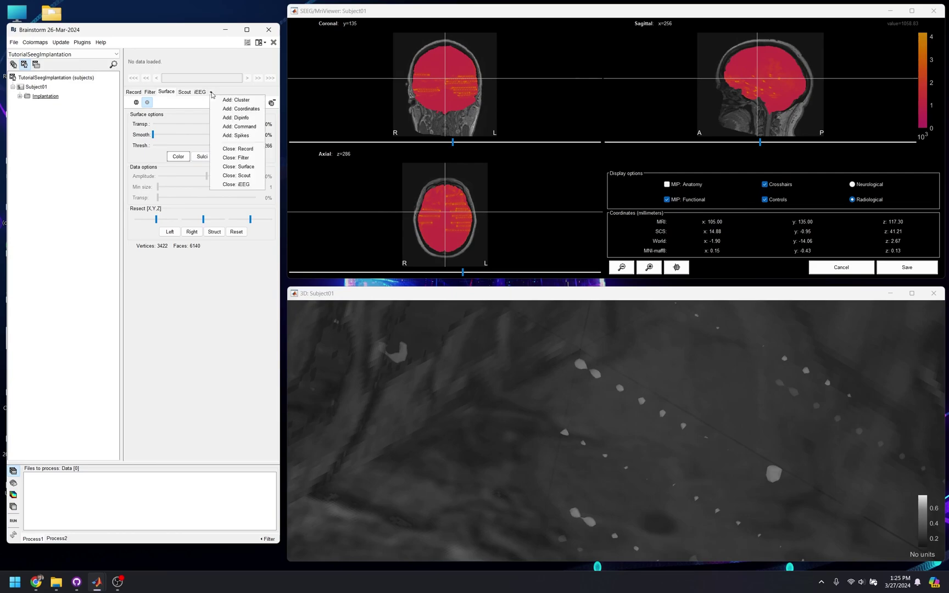
pyautogui.click(237, 109)
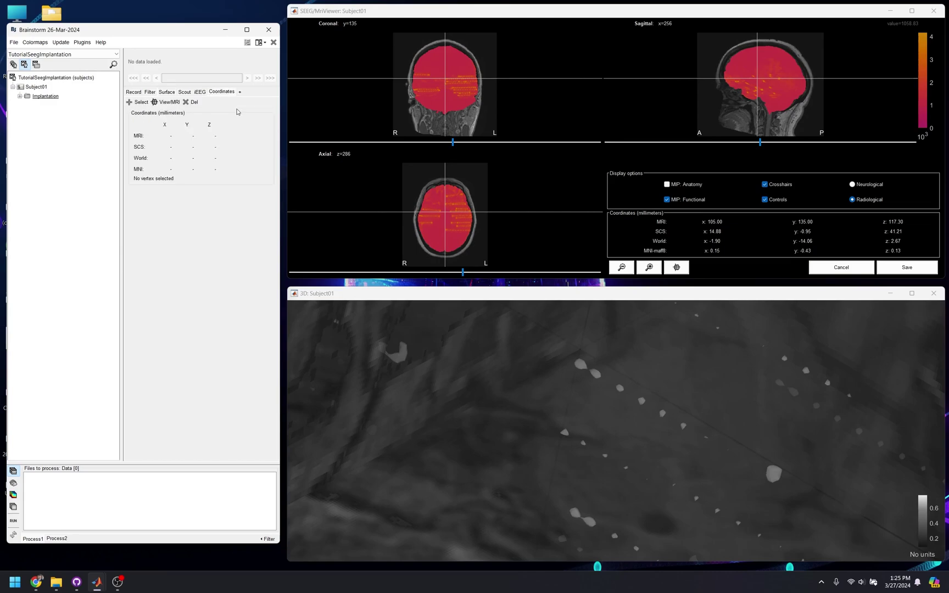
pyautogui.click(139, 104)
pyautogui.scroll(-2, 581, 365)
pyautogui.scroll(-3, 582, 365)
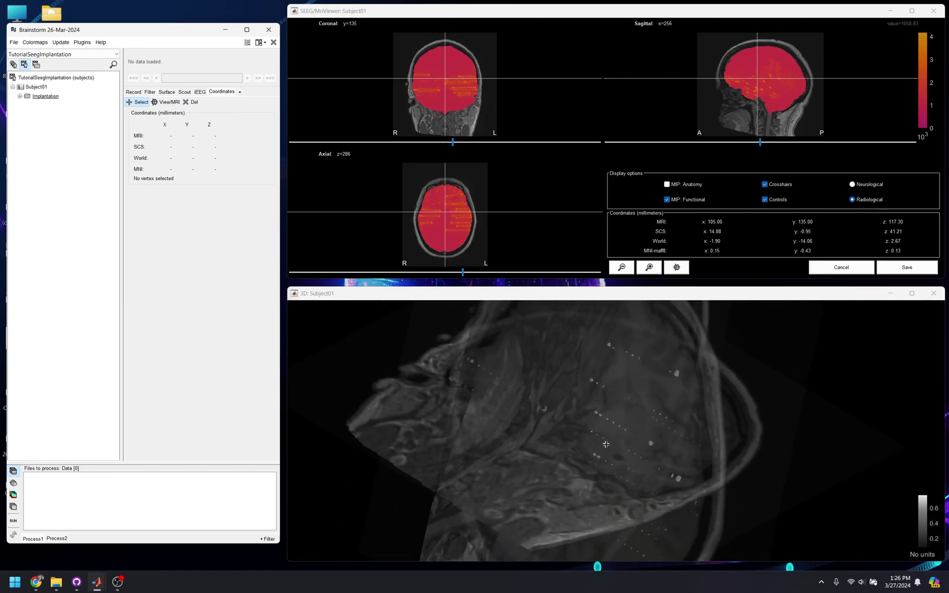
pyautogui.scroll(3, 604, 420)
pyautogui.scroll(-3, 604, 421)
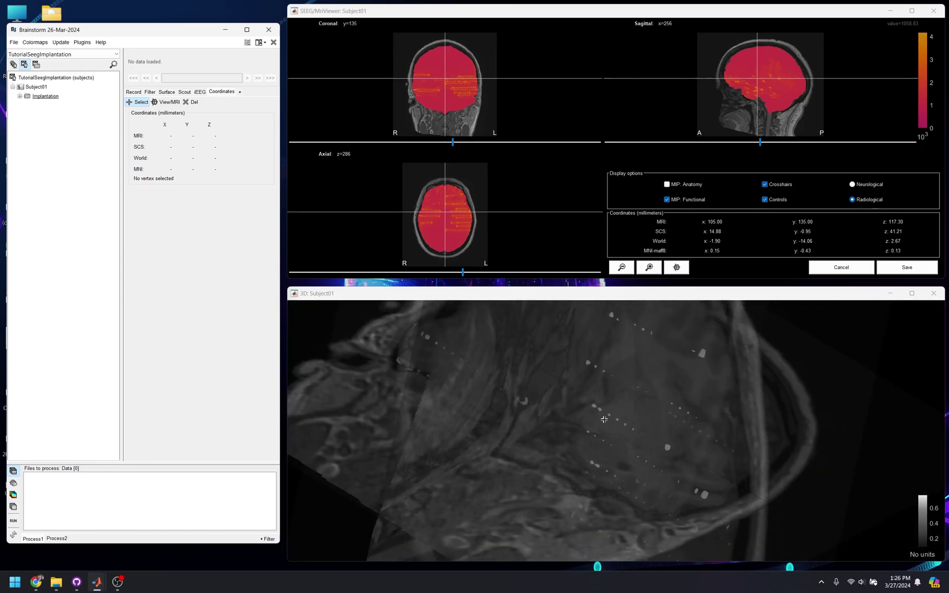
pyautogui.scroll(2, 601, 408)
pyautogui.scroll(4, 601, 408)
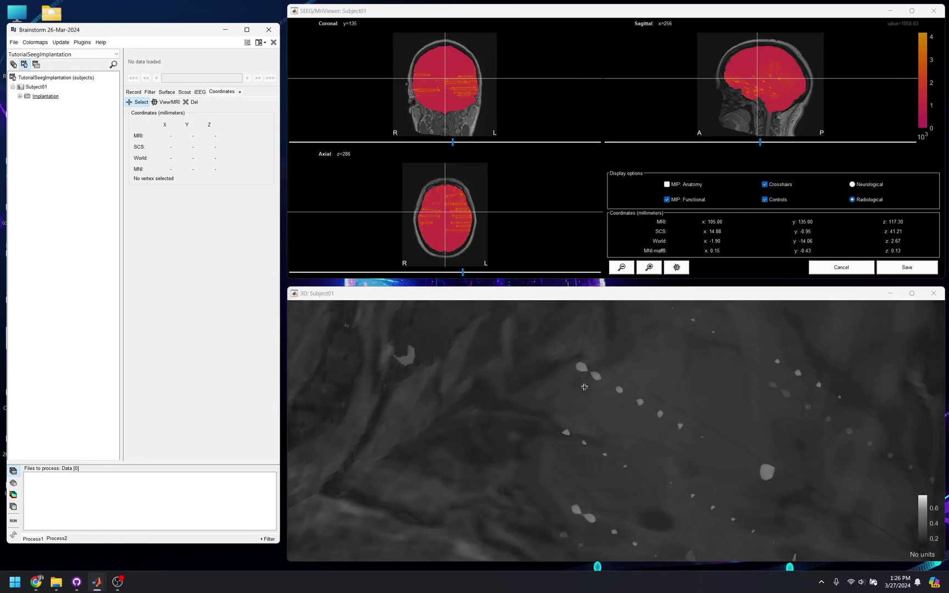
pyautogui.click(580, 364)
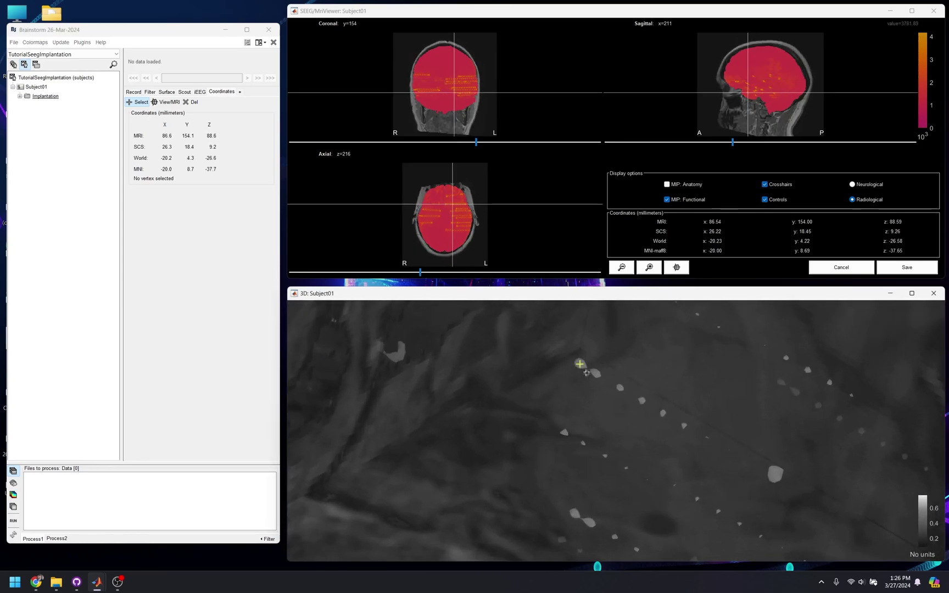
pyautogui.scroll(2, 586, 370)
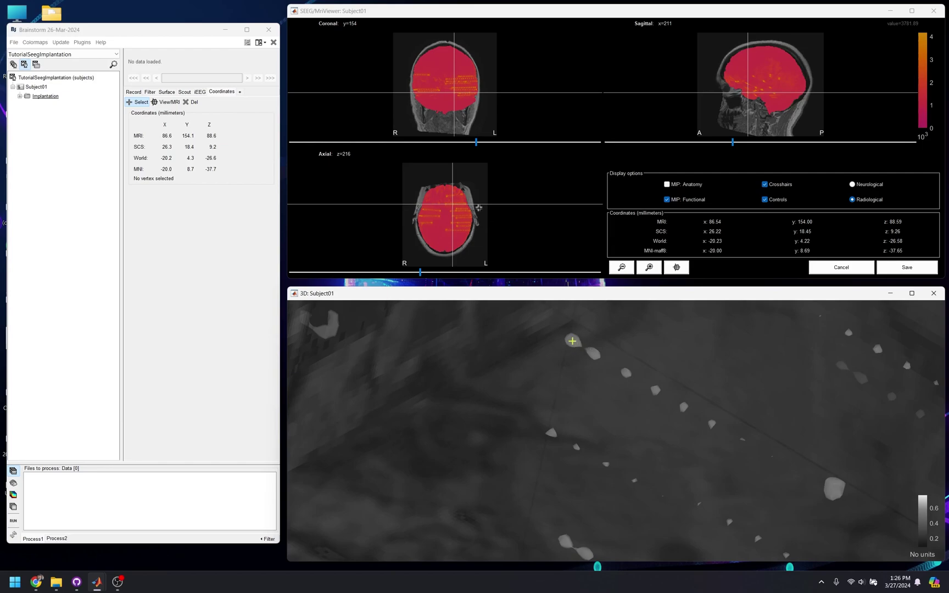
# Step: Check the selected tip contact on magnified MRI slices with the functional MIP turned off, and return to electrode AH's settings
pyautogui.click(649, 267)
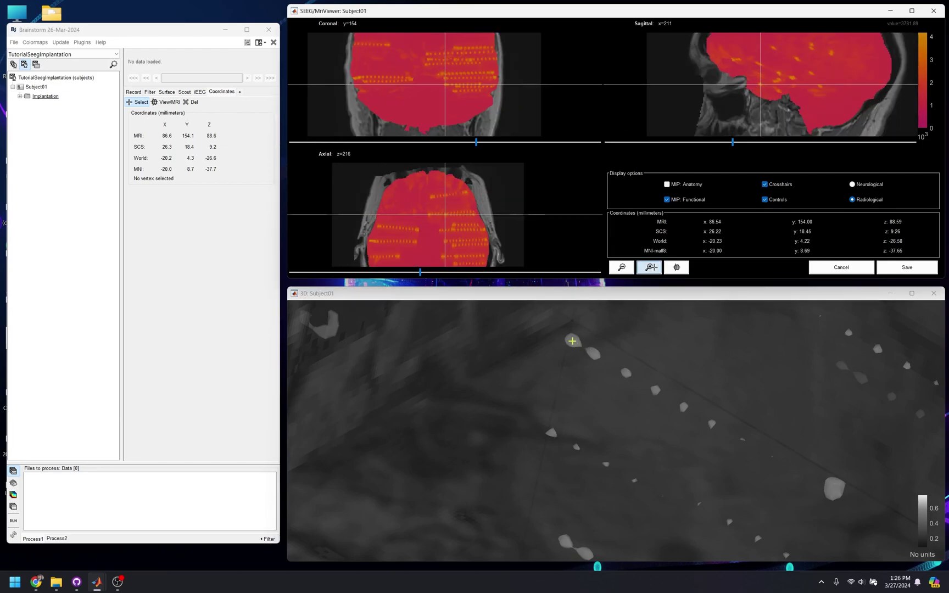
pyautogui.click(650, 267)
pyautogui.click(650, 267)
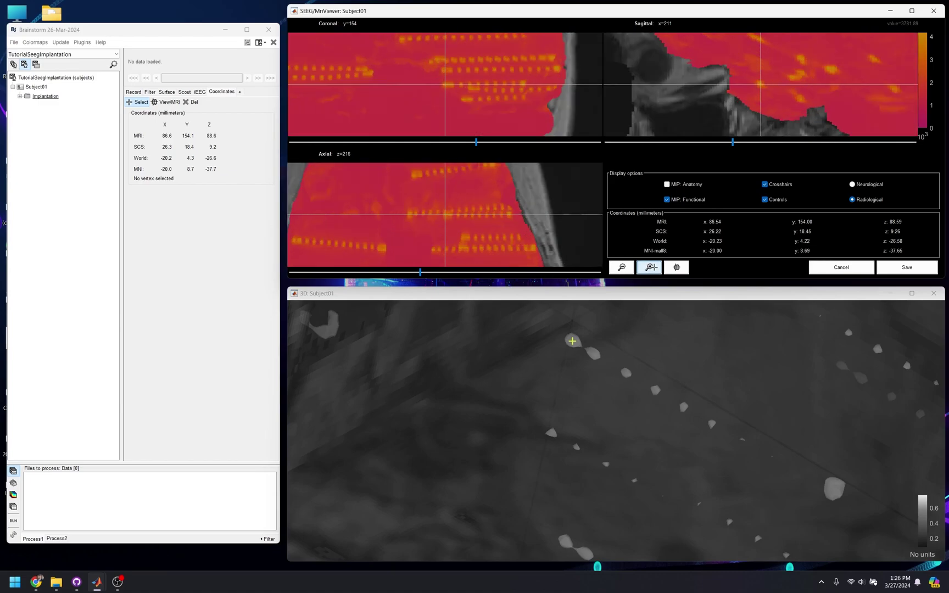
pyautogui.click(667, 199)
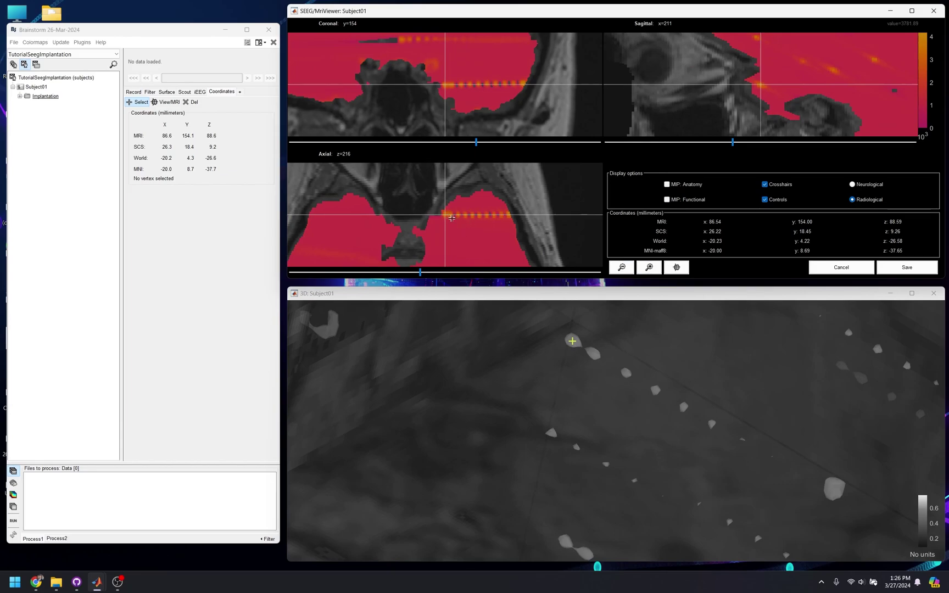
pyautogui.click(200, 92)
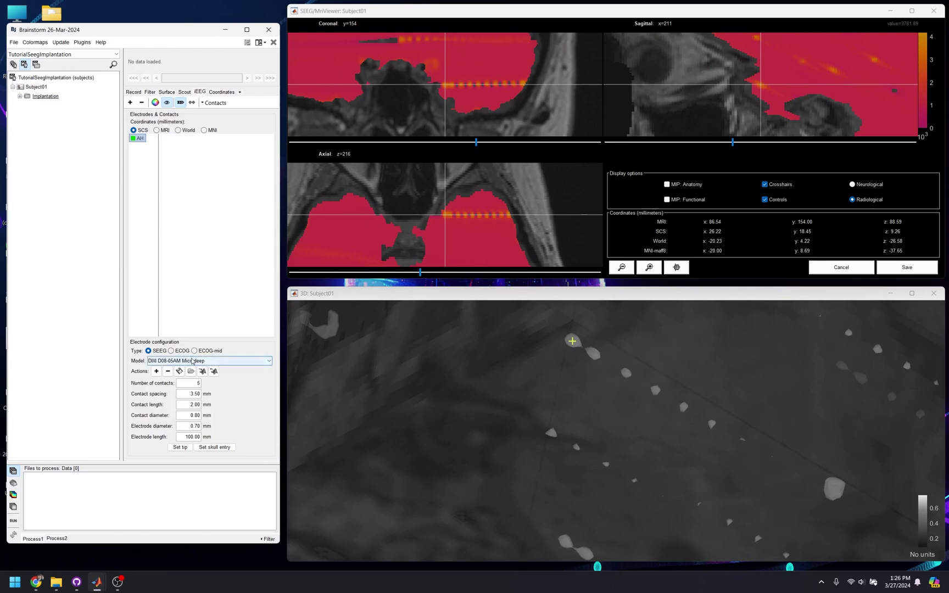
# Step: Assign the PMT 2102-10-091/2102-10-101 model to electrode AH and set its tip at the selected innermost contact
pyautogui.click(192, 362)
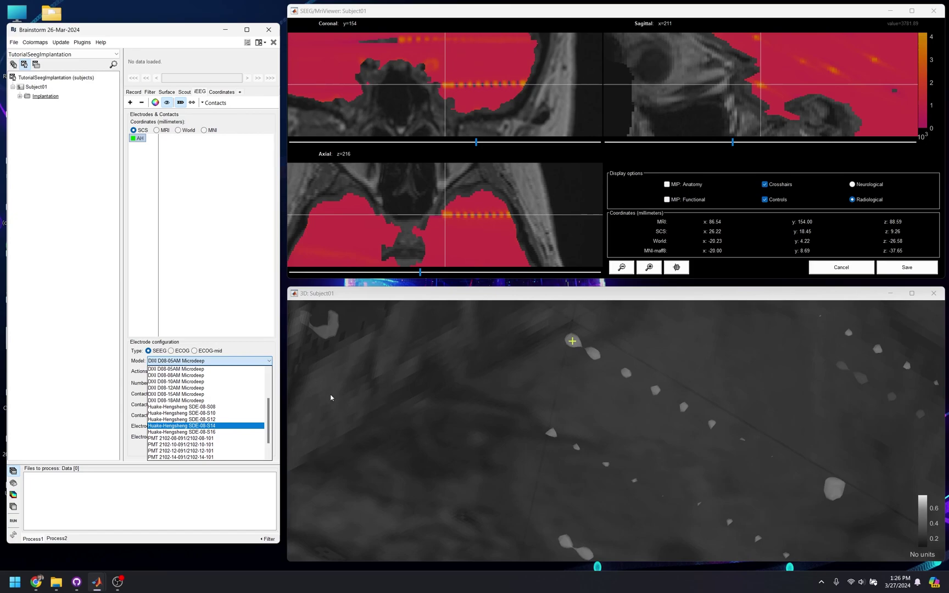
pyautogui.scroll(-1, 220, 426)
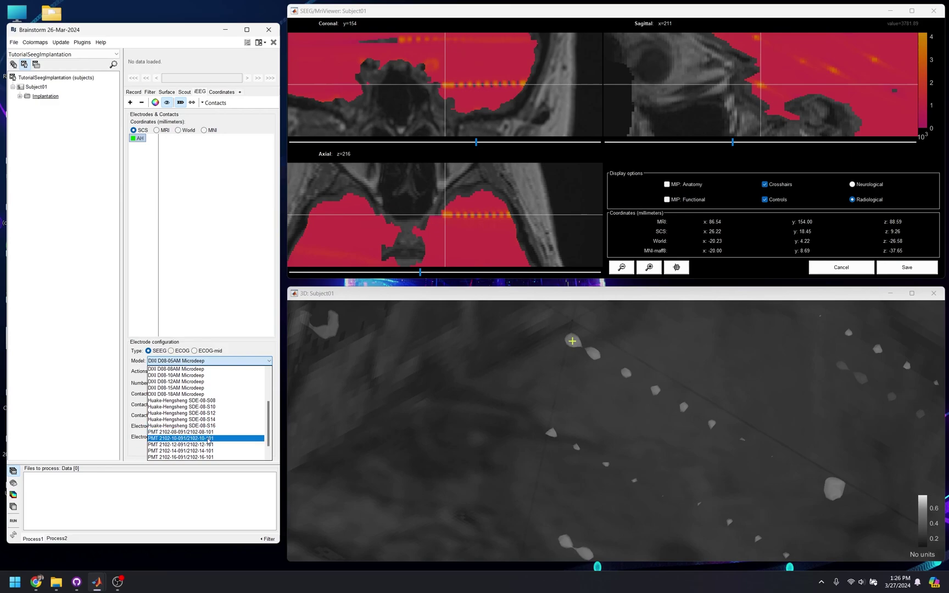
pyautogui.click(209, 438)
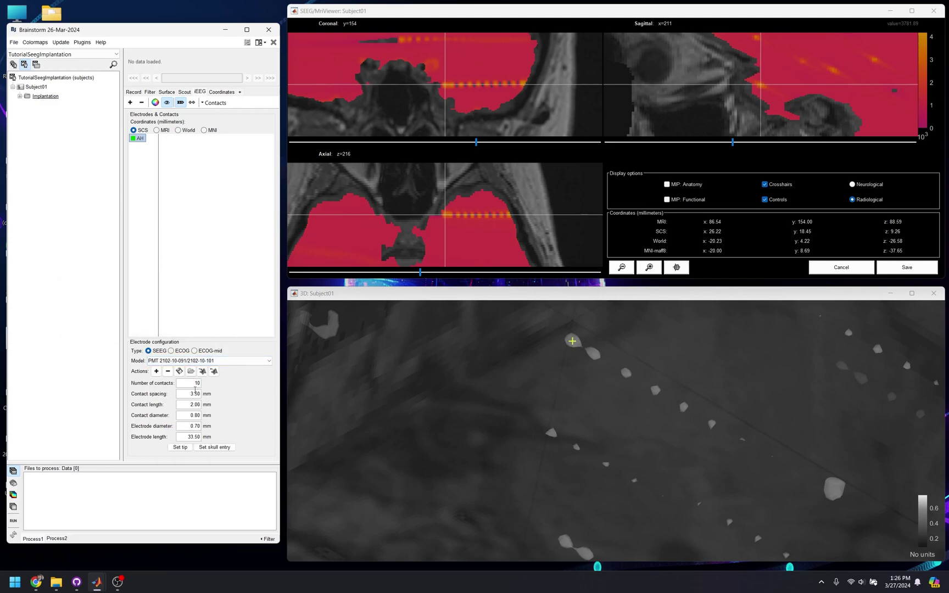
pyautogui.click(180, 447)
# Step: Pick the electrode's outermost contact on the 3D isosurface and set it as AH's skull entry
pyautogui.click(221, 91)
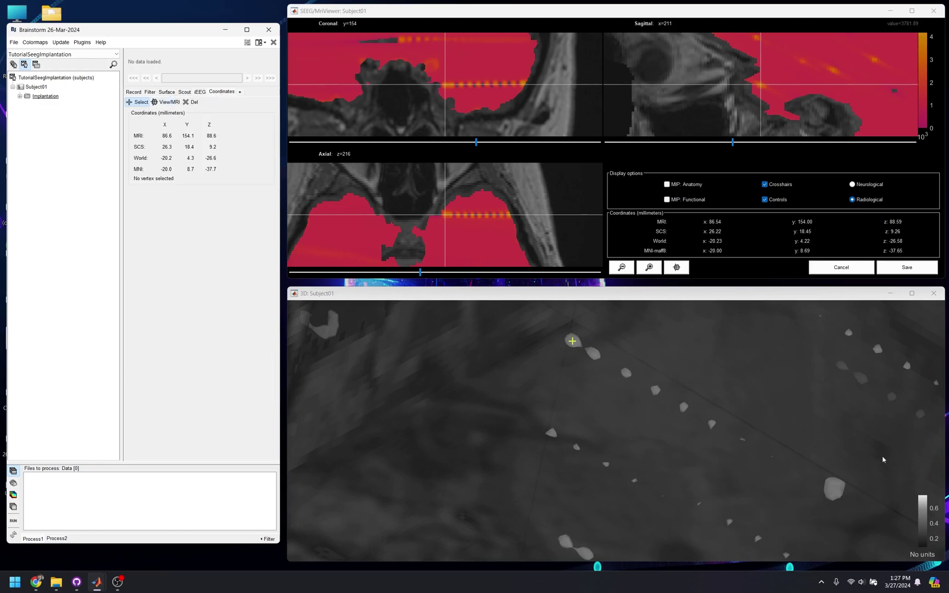
pyautogui.click(834, 489)
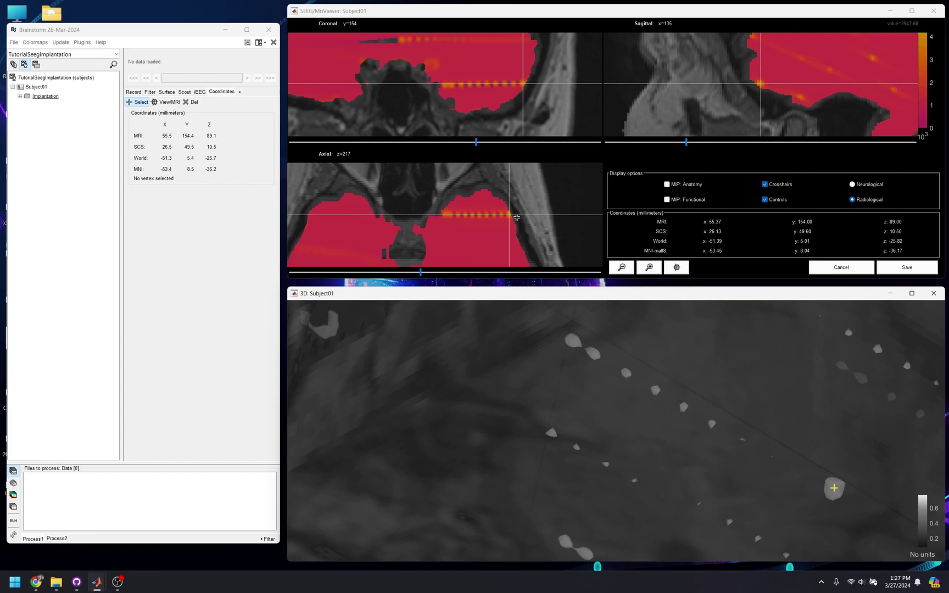
pyautogui.click(199, 92)
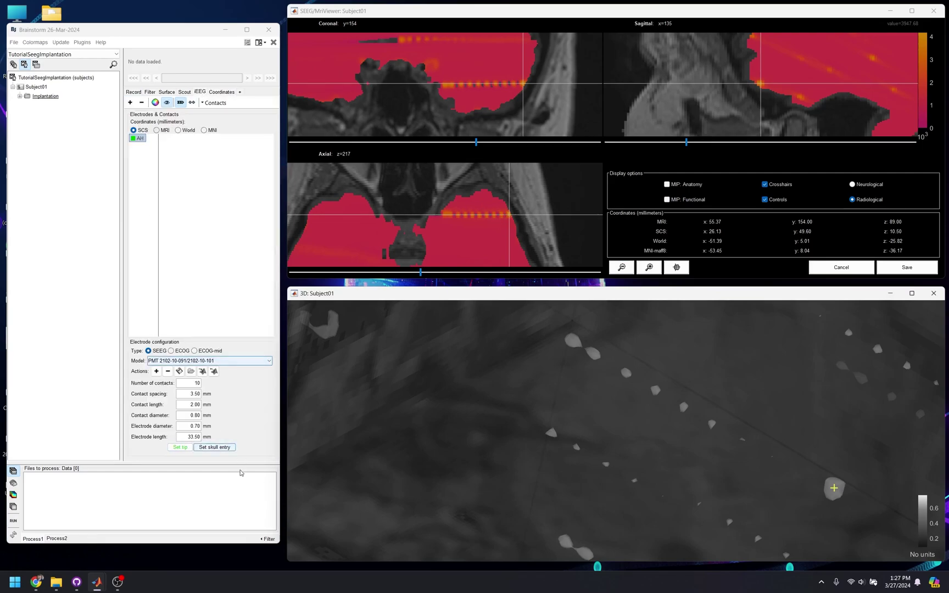
pyautogui.click(217, 448)
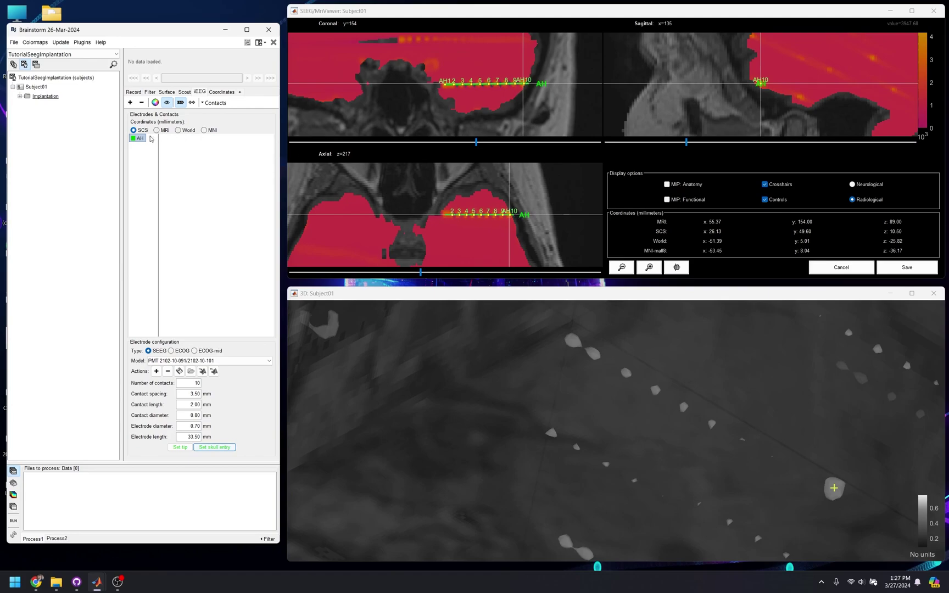
# Step: Save the electrode modifications to Subject01's channel file and reopen the SEEG/ECOG contacts of the Implantation folder
pyautogui.click(142, 139)
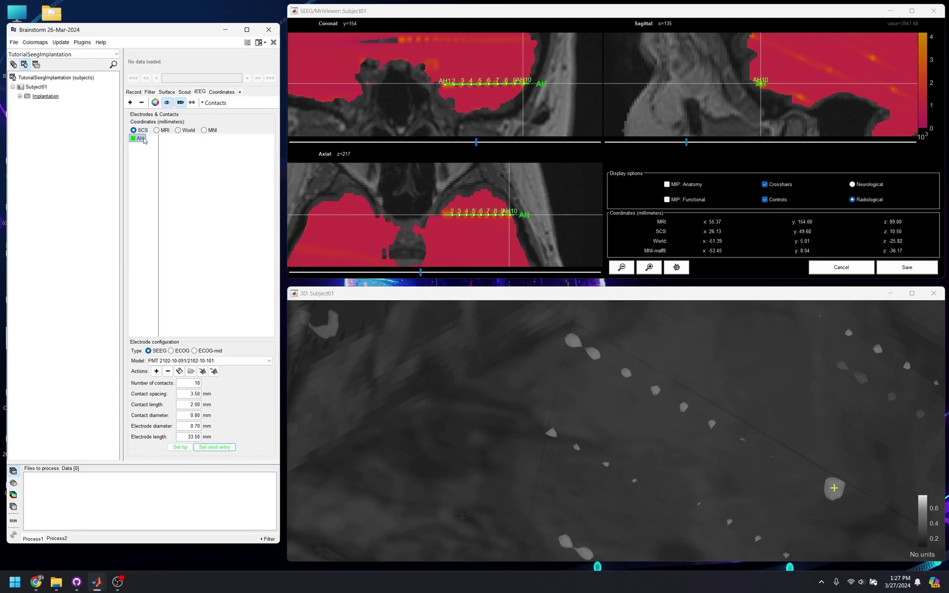
pyautogui.click(914, 269)
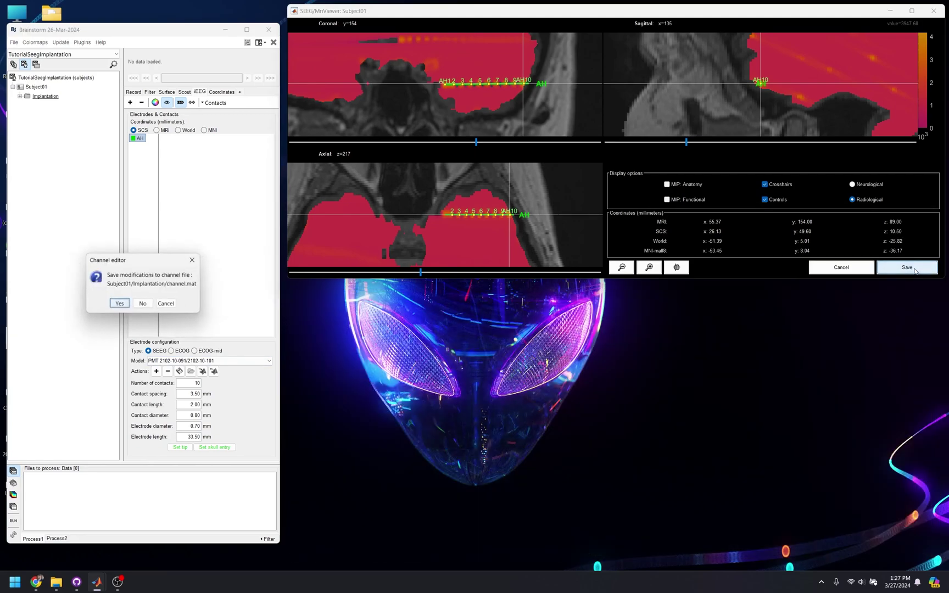
pyautogui.click(120, 303)
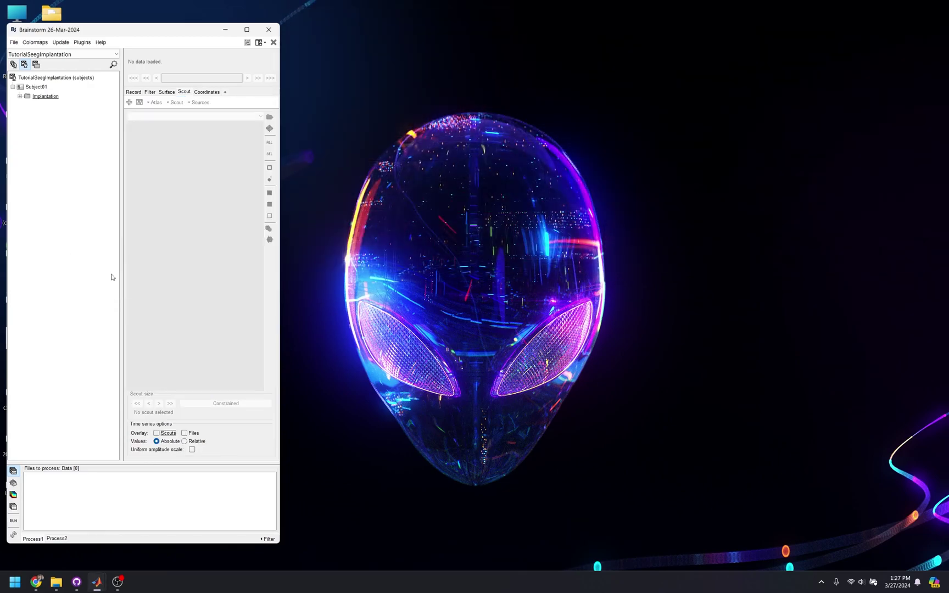
pyautogui.click(20, 97)
pyautogui.click(48, 106)
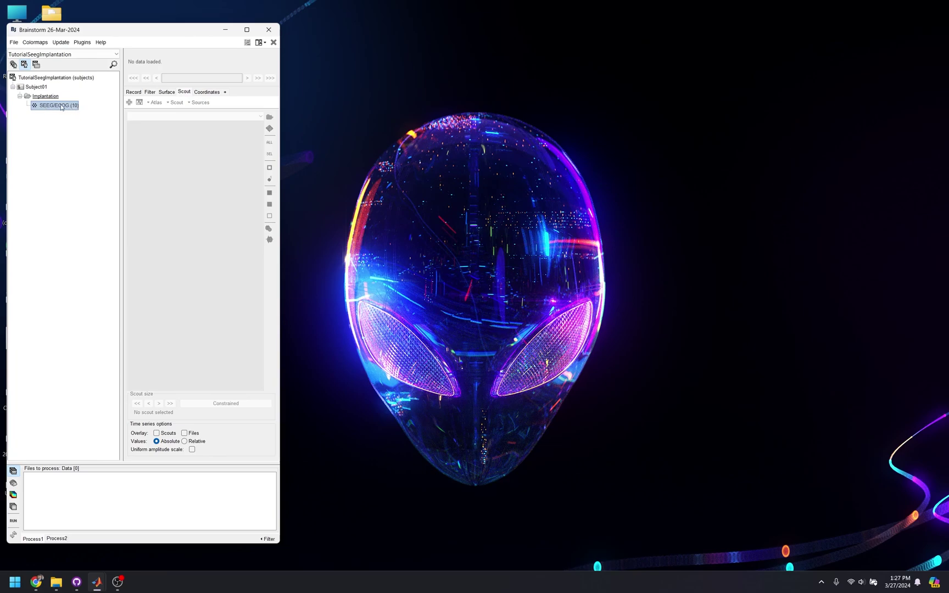
pyautogui.doubleClick(61, 106)
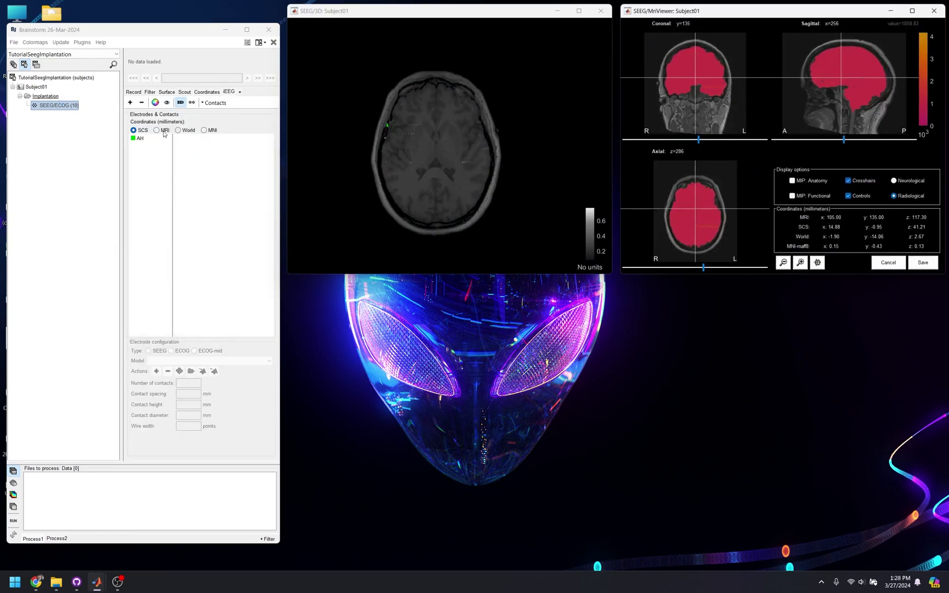
# Step: Select electrode AH and check contacts AH1 to AH3 against the isosurface in a close-up 3D view
pyautogui.click(141, 139)
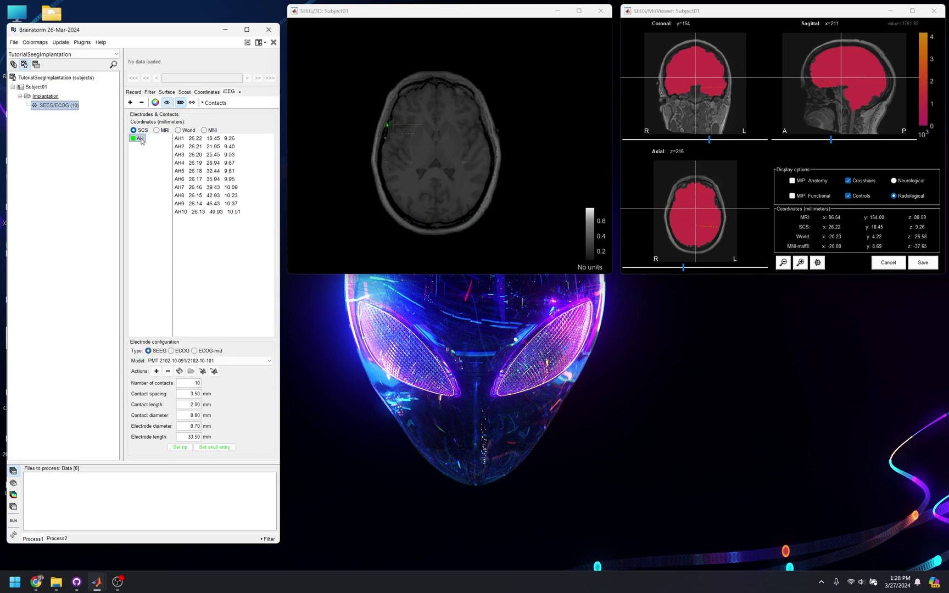
pyautogui.click(209, 141)
pyautogui.moveTo(348, 135); pyautogui.dragTo(509, 174)
pyautogui.scroll(5, 440, 144)
pyautogui.moveTo(440, 144); pyautogui.dragTo(394, 156)
pyautogui.click(209, 146)
pyautogui.click(212, 154)
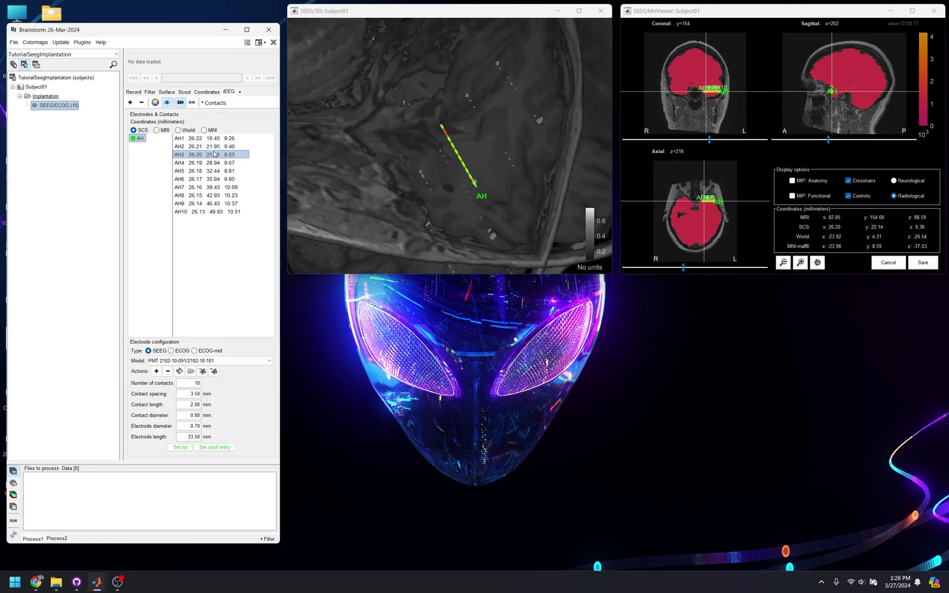
# Step: Go through contacts AH4 to AH10 and check their positions on magnified MRI slices and in 3D
pyautogui.click(801, 263)
pyautogui.click(801, 264)
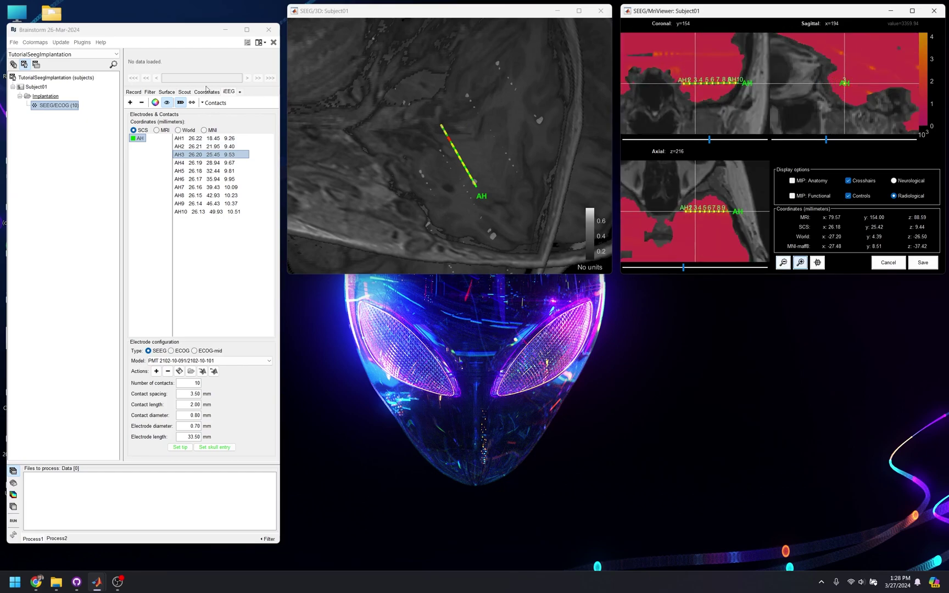
pyautogui.click(202, 163)
pyautogui.click(207, 172)
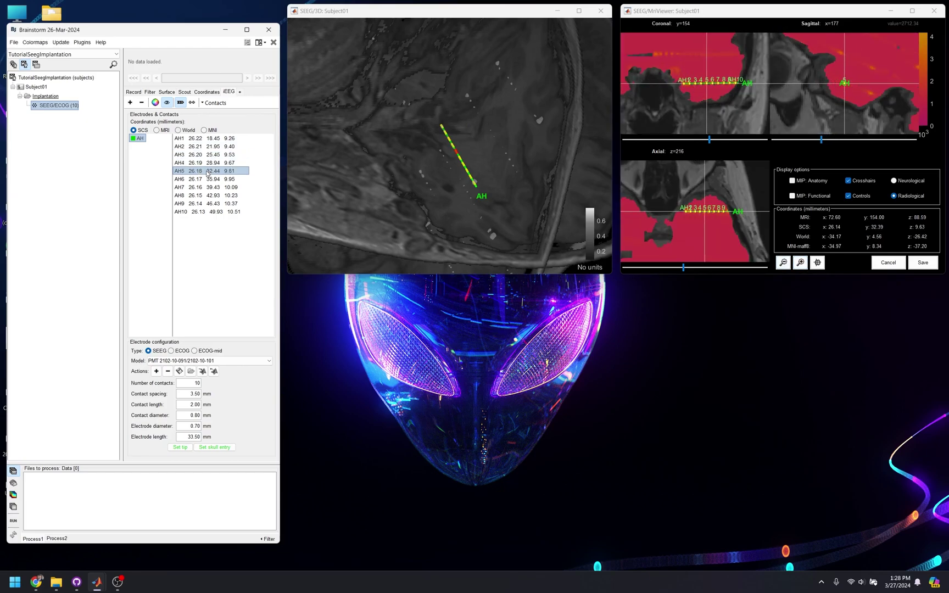
pyautogui.click(211, 180)
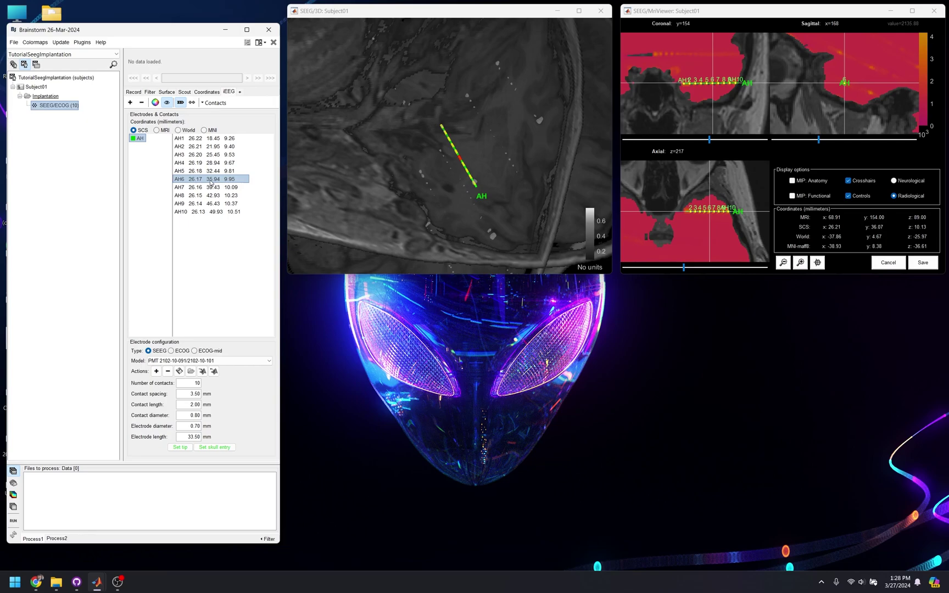
pyautogui.click(219, 188)
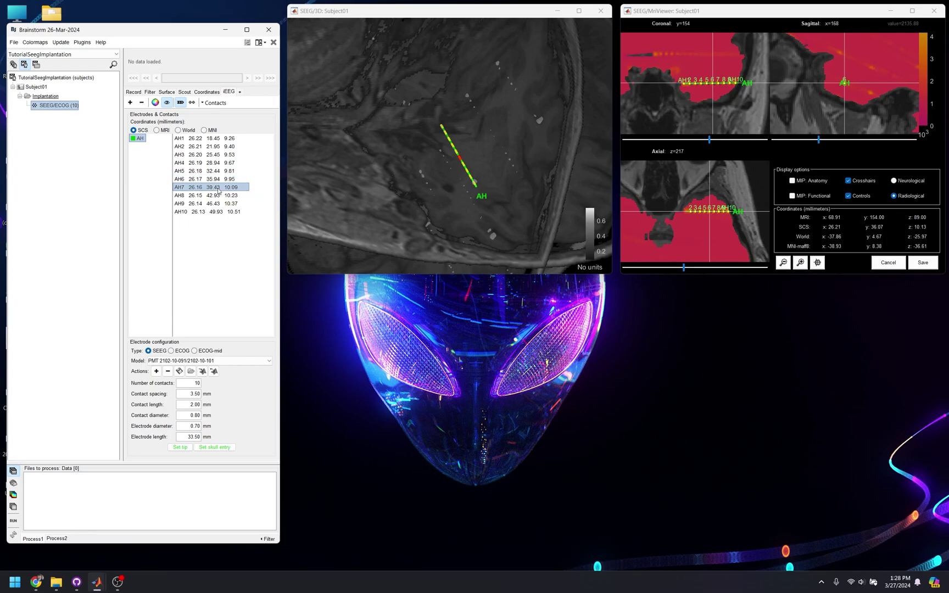
pyautogui.click(220, 196)
pyautogui.click(222, 204)
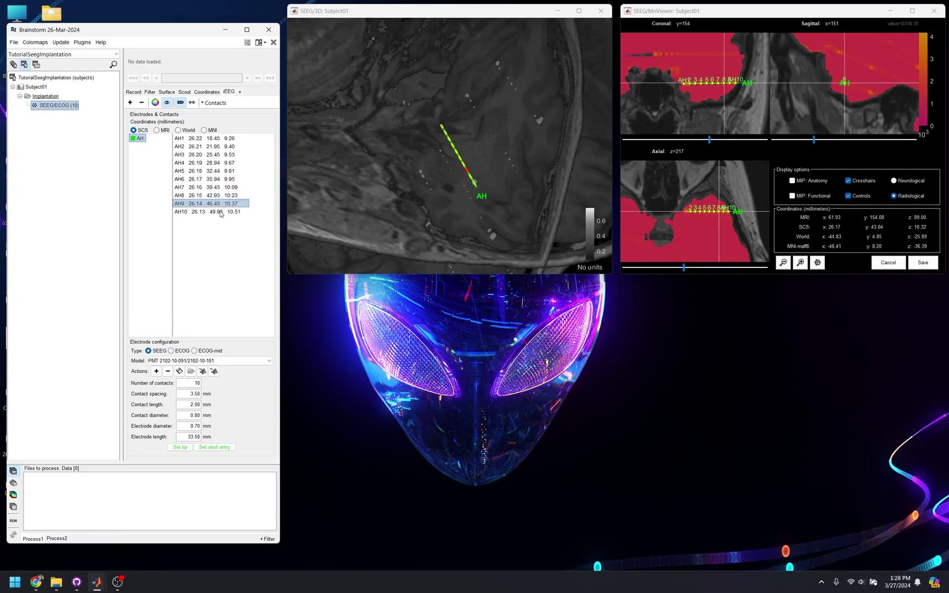
pyautogui.click(222, 212)
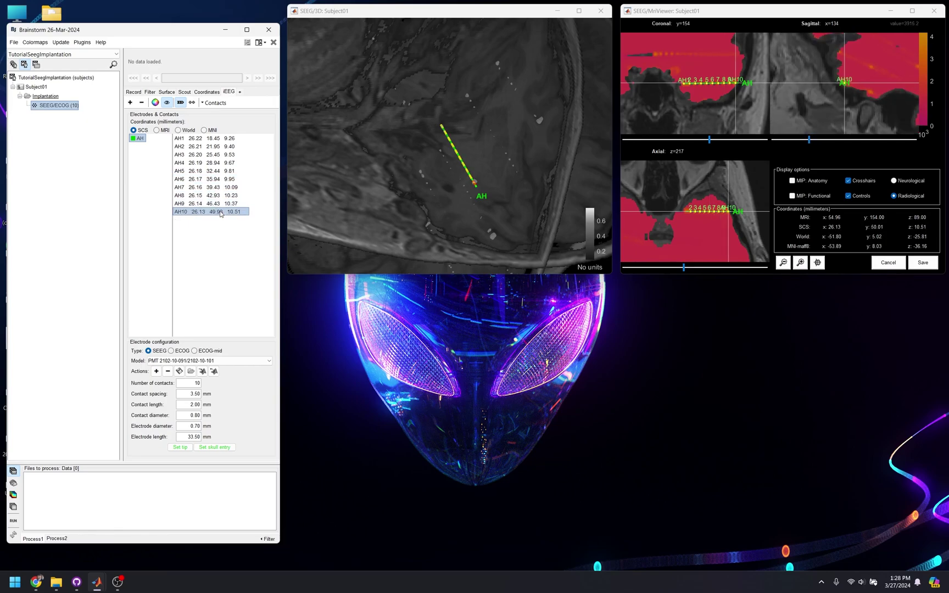
# Step: View the AH contact coordinates in the MRI, World and MNI systems, and return to SCS
pyautogui.click(157, 130)
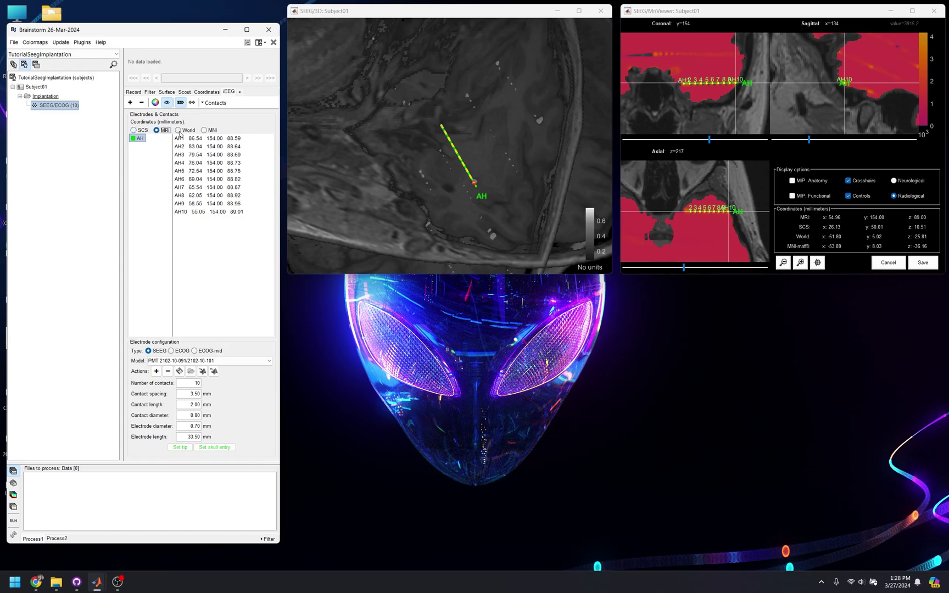
pyautogui.click(178, 131)
pyautogui.click(204, 131)
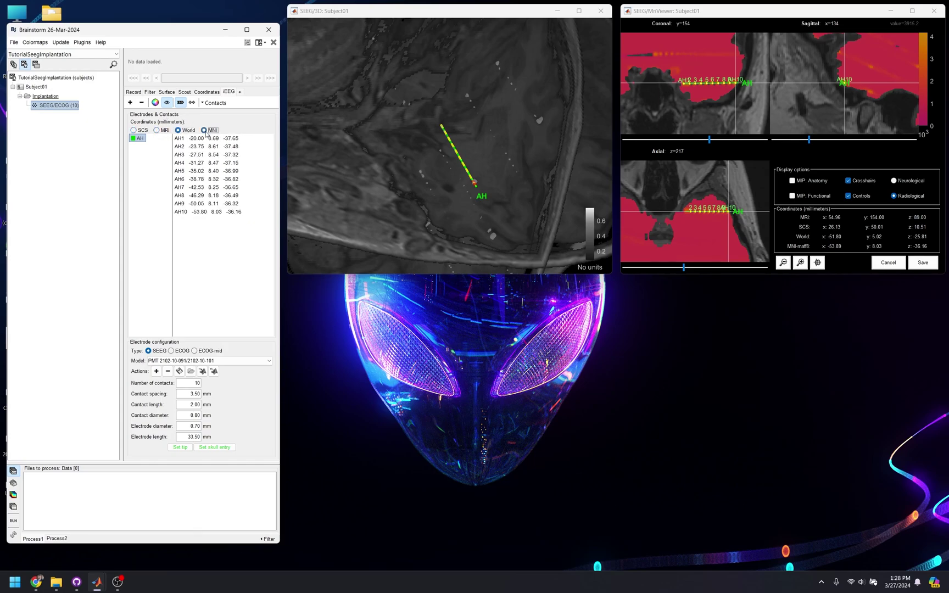
pyautogui.click(134, 131)
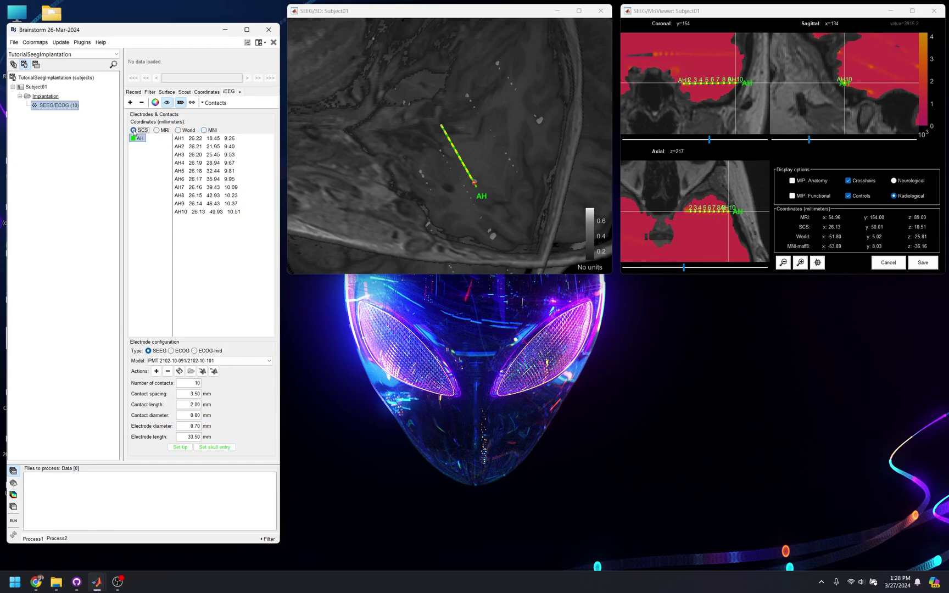
pyautogui.moveTo(531, 192); pyautogui.dragTo(469, 186)
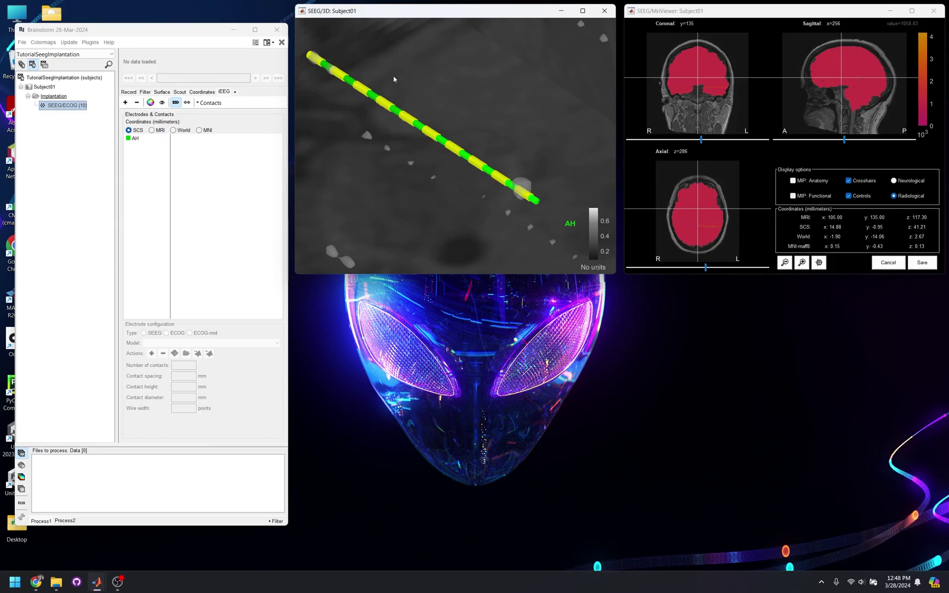
# Step: Display the contact labels along electrode AH in the 3D view
pyautogui.moveTo(393, 76); pyautogui.dragTo(401, 99)
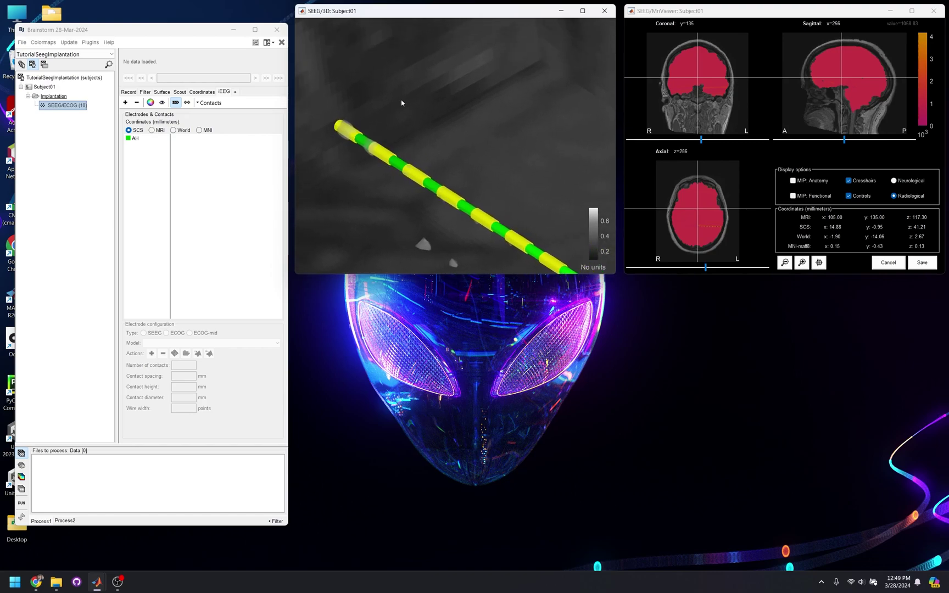
pyautogui.rightClick(402, 97)
pyautogui.moveTo(419, 100)
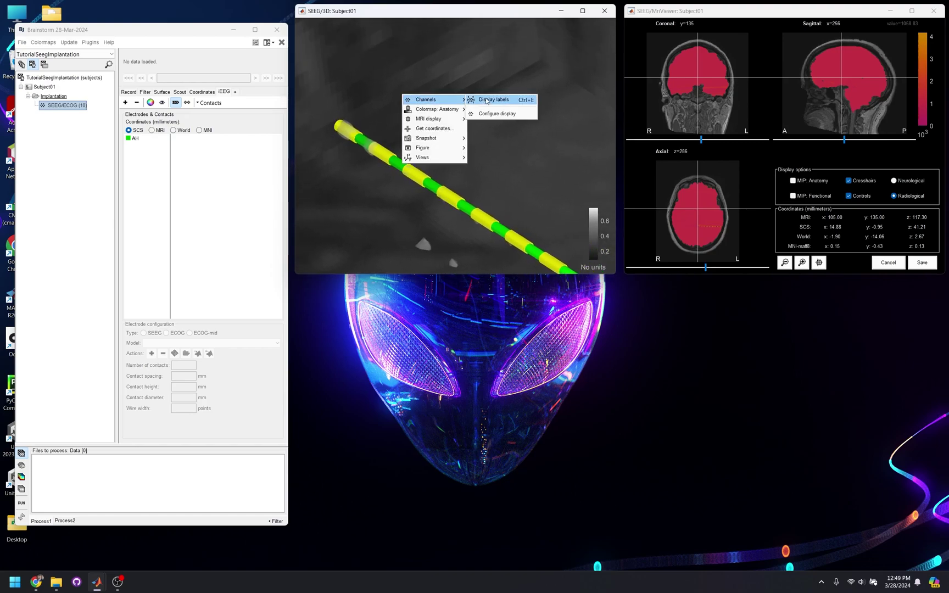
pyautogui.click(486, 102)
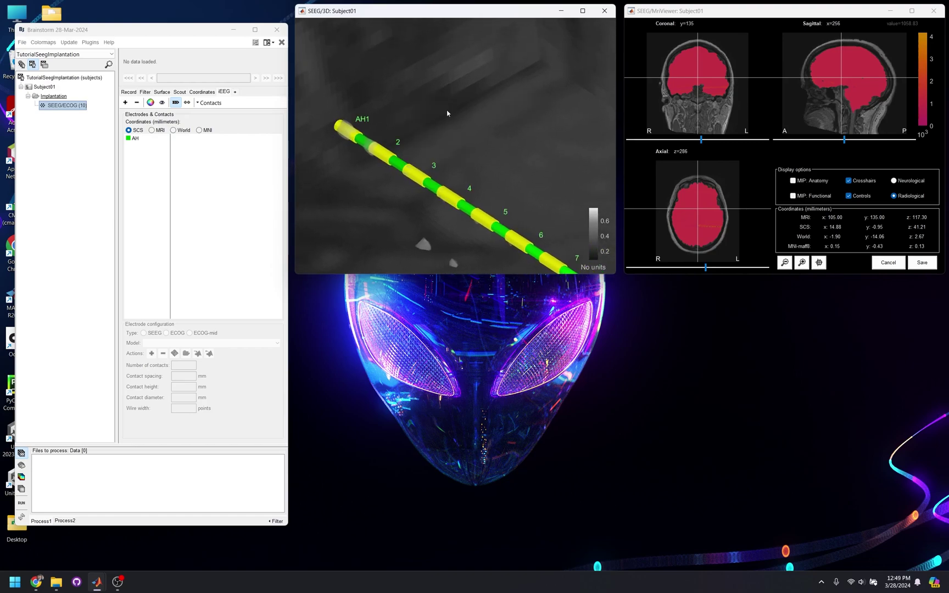
# Step: Select contact AH2 in 3D and examine its location on strongly magnified MRI slices
pyautogui.click(381, 156)
pyautogui.click(802, 262)
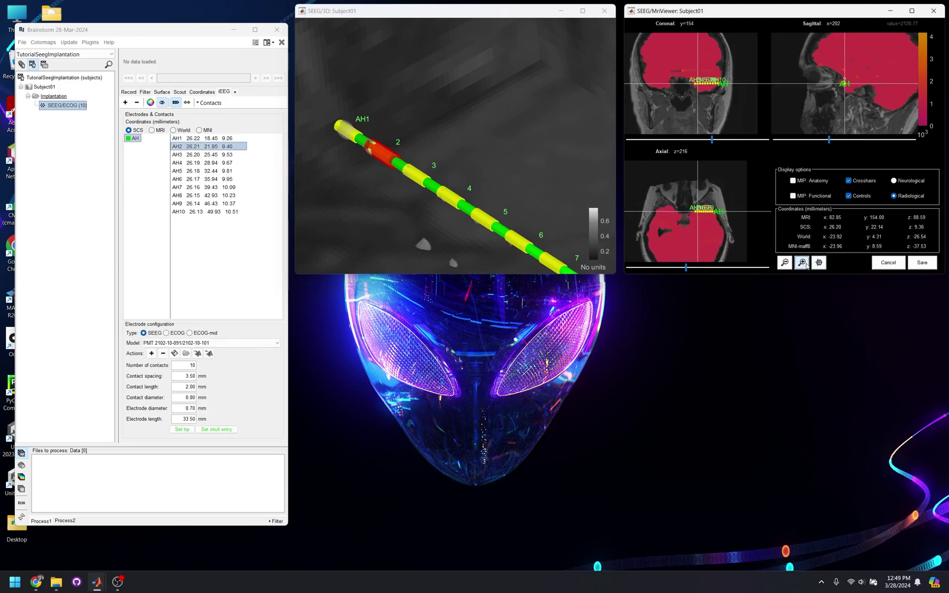
pyautogui.click(802, 262)
pyautogui.click(802, 262)
pyautogui.click(803, 263)
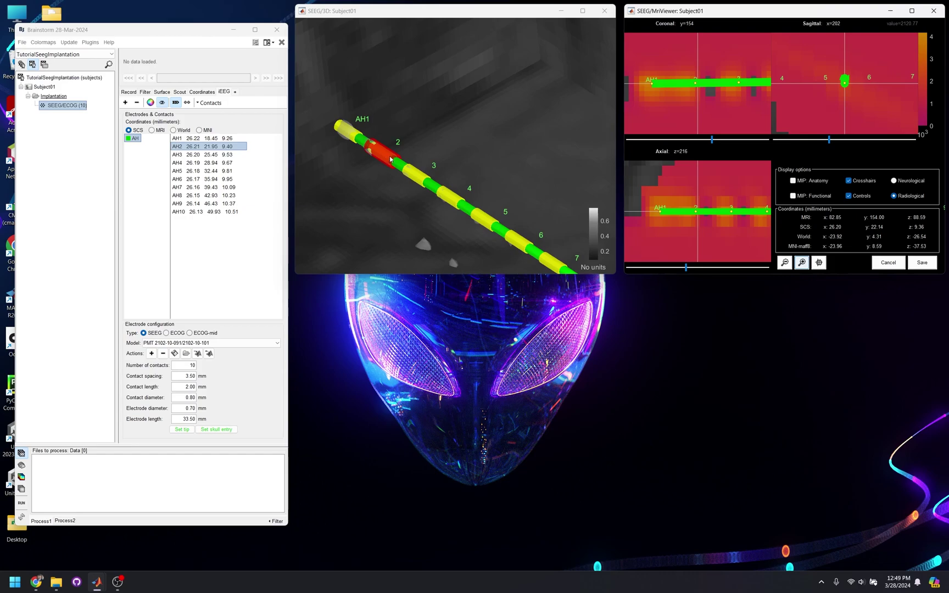
# Step: Switch the 3D display of AH from a depth electrode to spherical contacts and select contact AH2
pyautogui.click(187, 102)
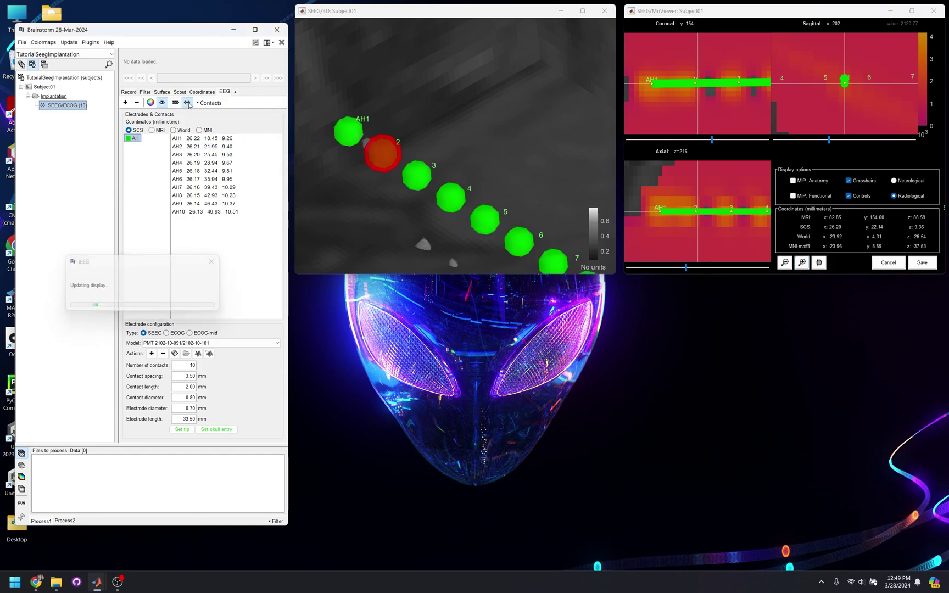
pyautogui.click(378, 157)
pyautogui.moveTo(389, 182); pyautogui.dragTo(432, 162)
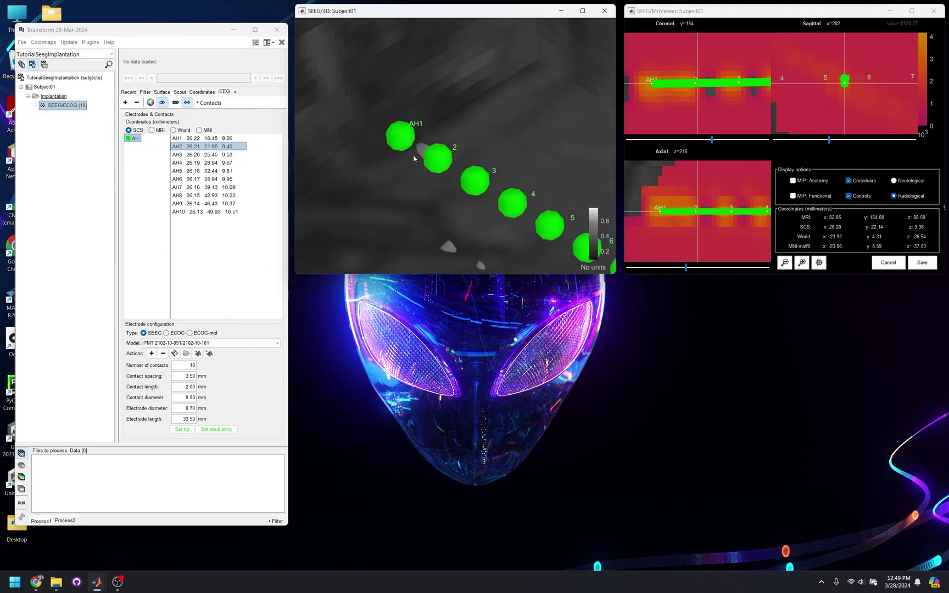
# Step: Pick a point on the 3D MRI between AH1 and AH2, at SCS about 26.2, 20.9, 9.3 mm, and set contact AH2's position there
pyautogui.click(202, 92)
pyautogui.click(132, 102)
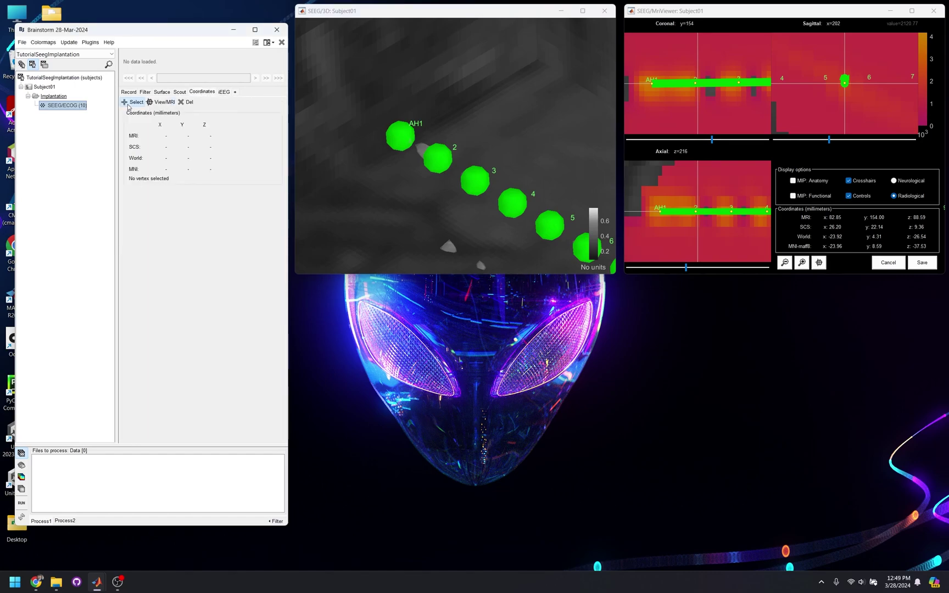
pyautogui.click(421, 151)
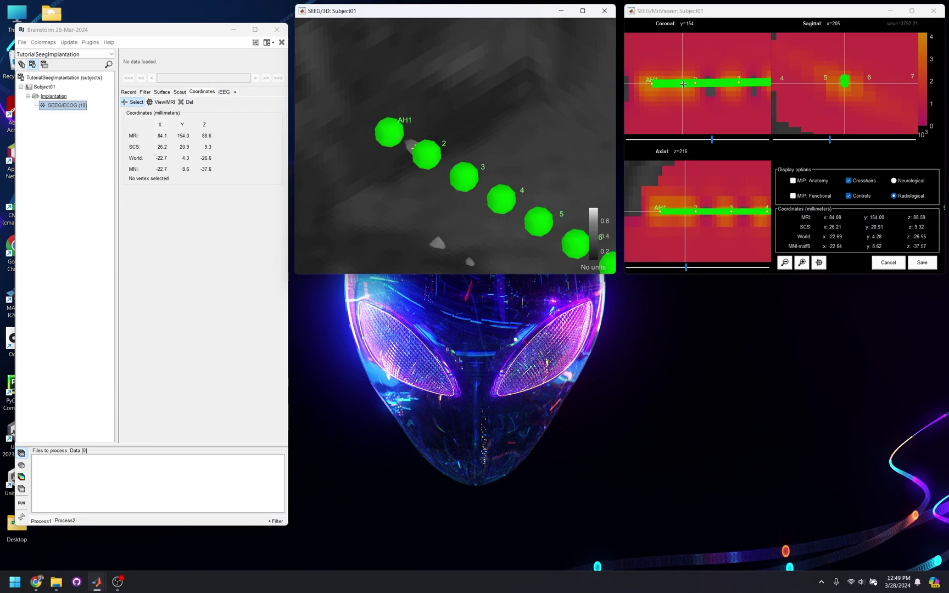
pyautogui.rightClick(682, 84)
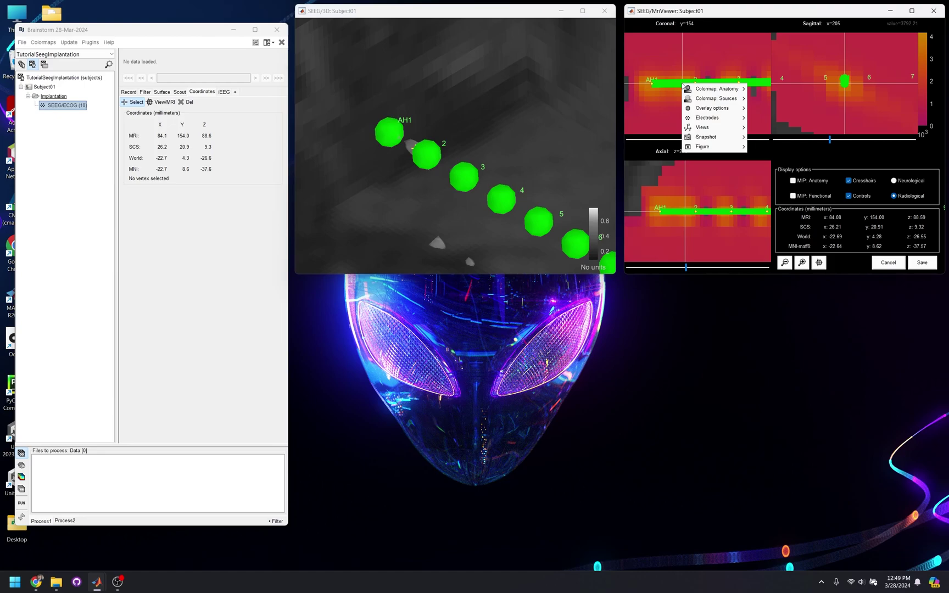
pyautogui.moveTo(709, 122)
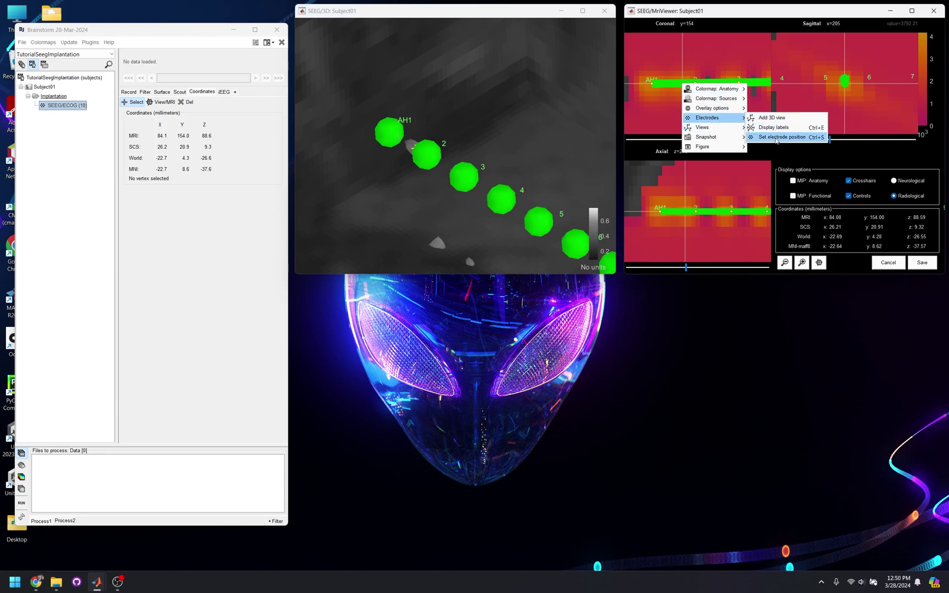
pyautogui.click(776, 138)
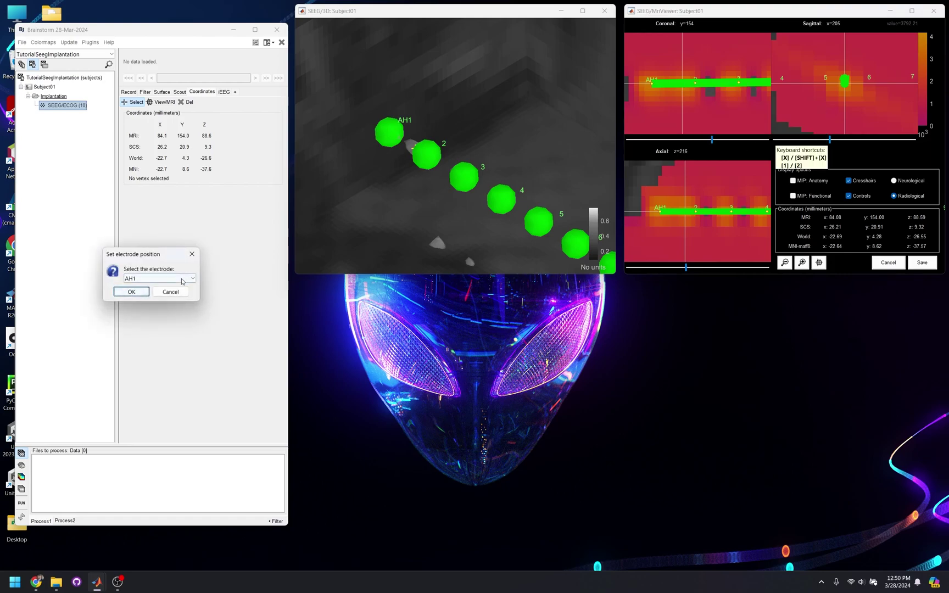
pyautogui.click(159, 279)
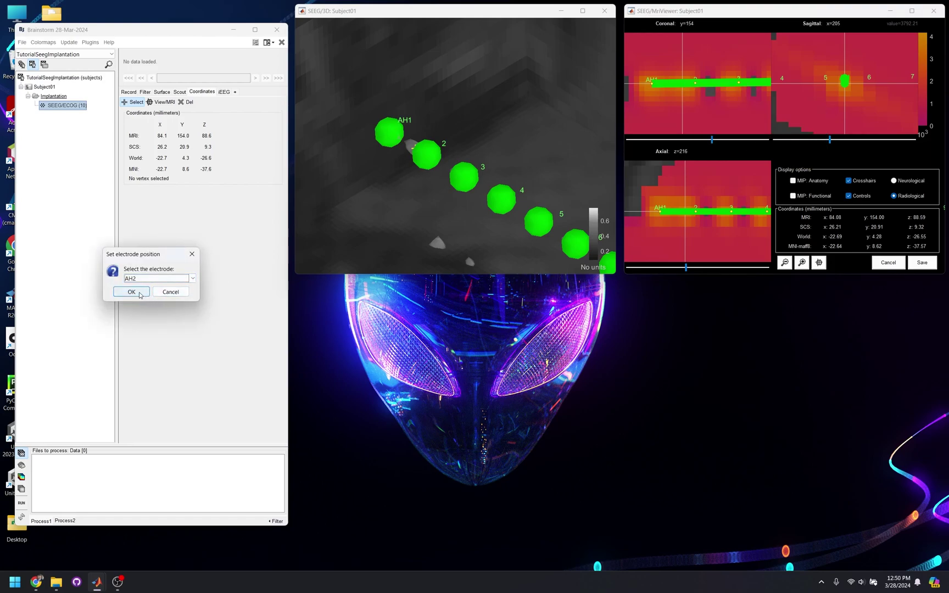
pyautogui.click(132, 291)
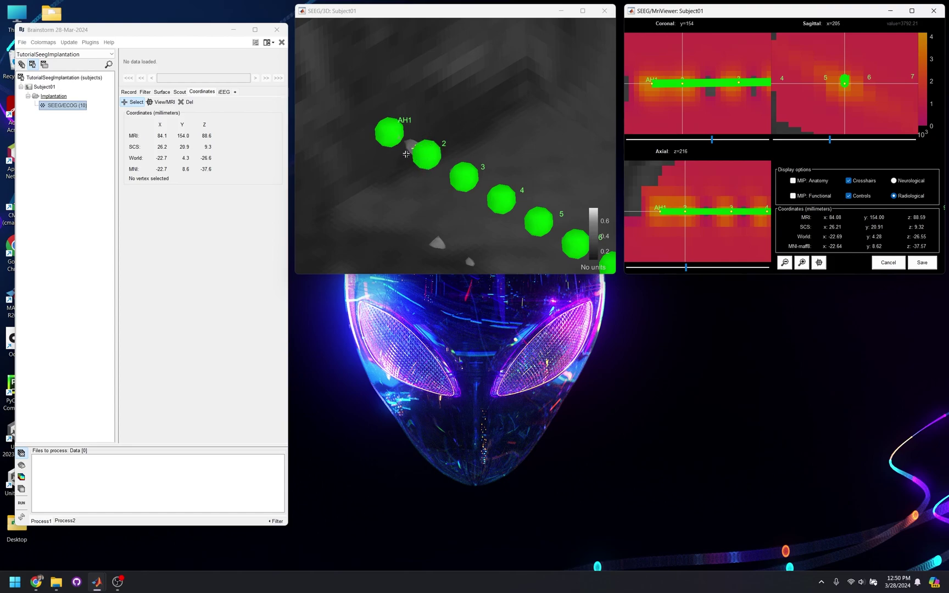
# Step: Save the modifications to Subject01's channel file and reopen the SEEG/ECOG implantation
pyautogui.click(923, 262)
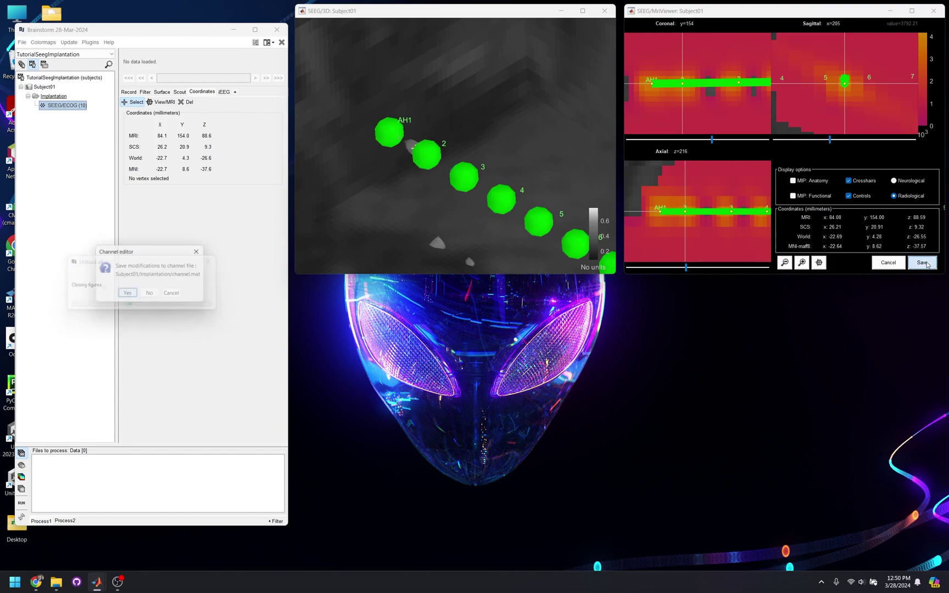
pyautogui.click(129, 295)
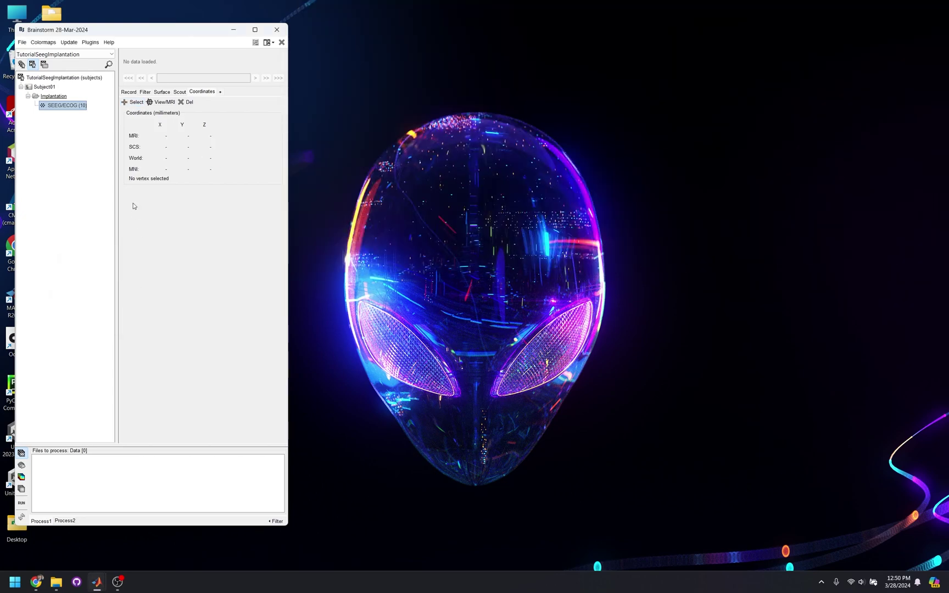
pyautogui.doubleClick(61, 106)
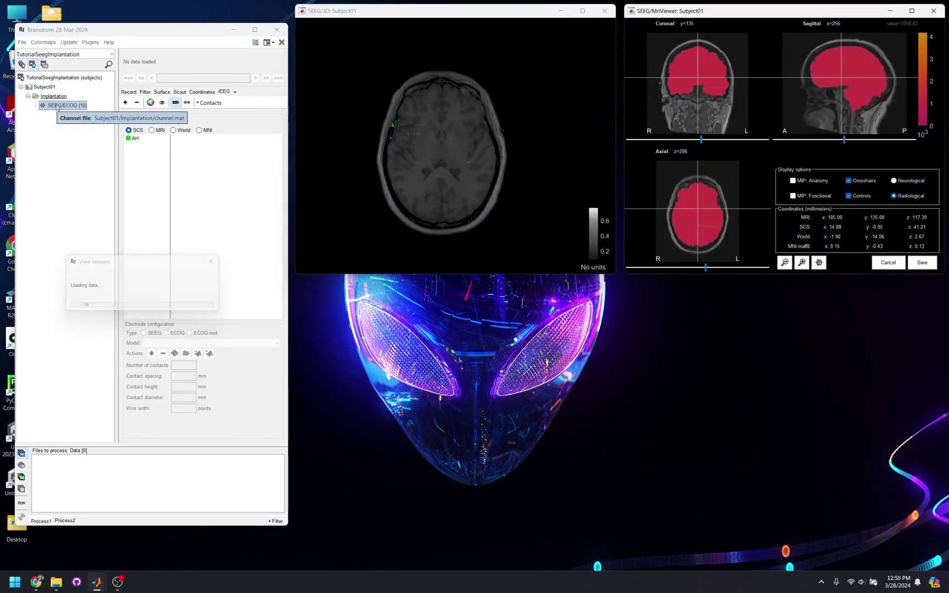
# Step: Display electrode AH as spherical contacts in the 3D view and examine the spacing along it
pyautogui.moveTo(351, 130); pyautogui.dragTo(473, 137)
pyautogui.scroll(5, 481, 138)
pyautogui.scroll(5, 480, 138)
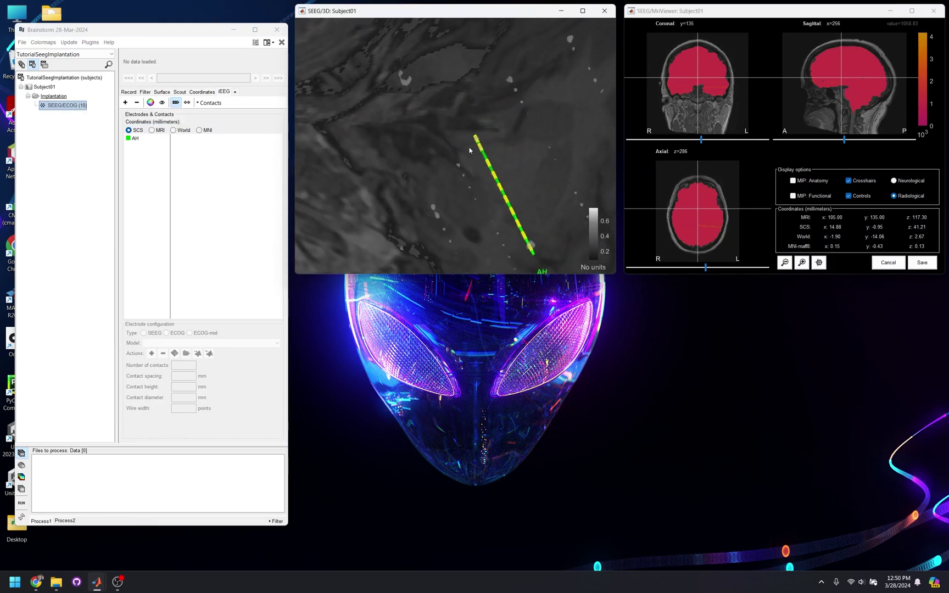
pyautogui.moveTo(562, 148); pyautogui.dragTo(517, 152)
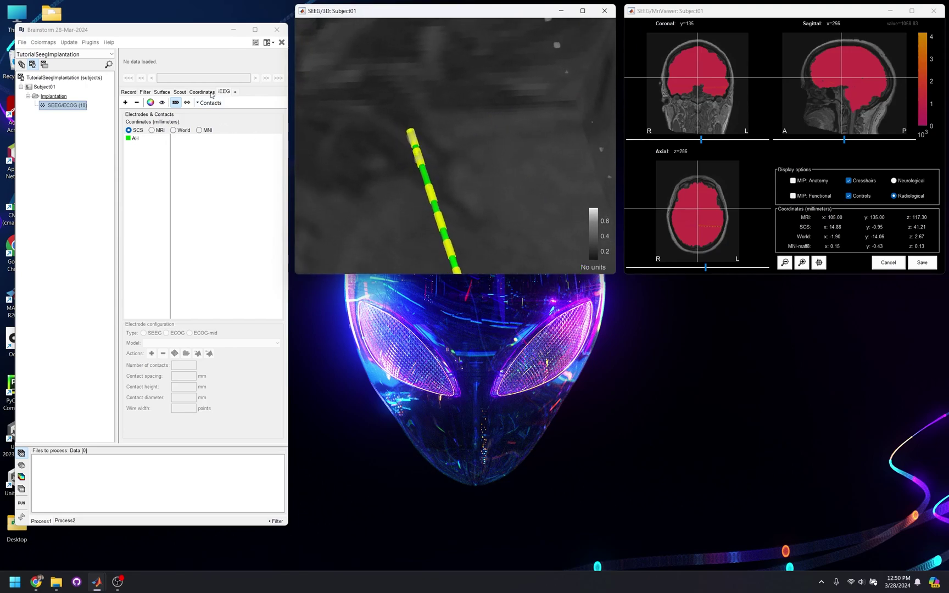
pyautogui.moveTo(396, 175); pyautogui.dragTo(410, 179)
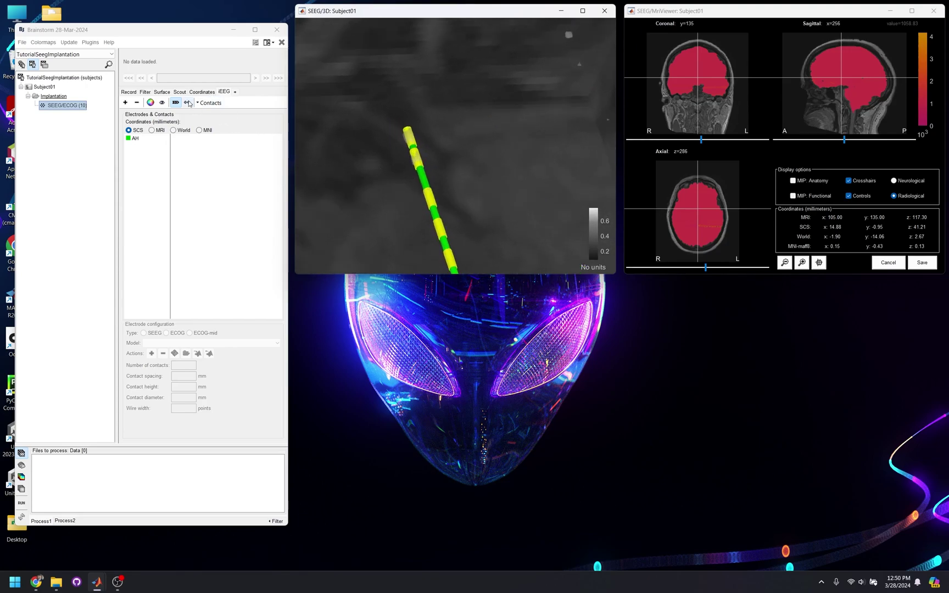
pyautogui.click(187, 103)
pyautogui.moveTo(475, 183); pyautogui.dragTo(420, 102)
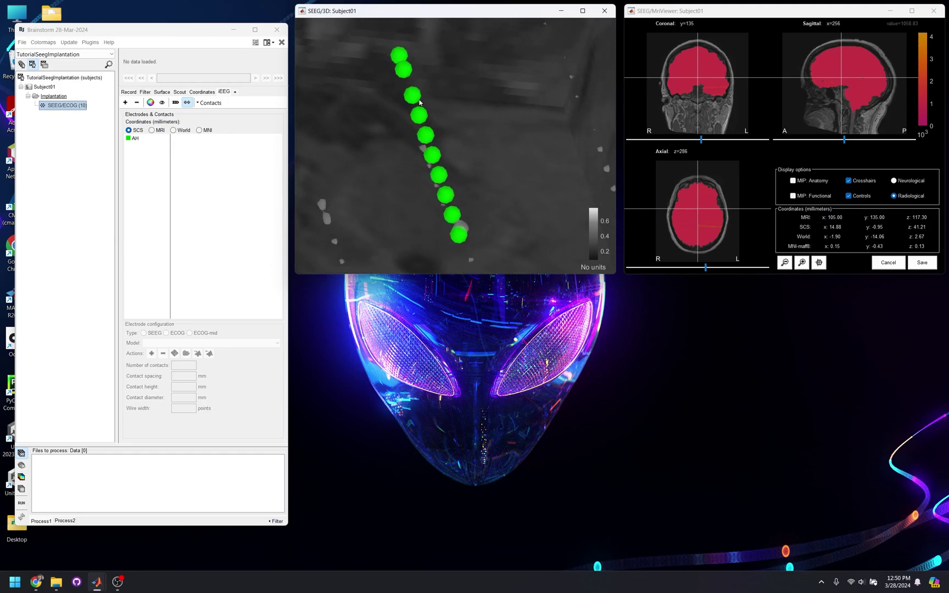
# Step: Display the contact labels beside AH's spheres in the reopened 3D view
pyautogui.rightClick(459, 89)
pyautogui.moveTo(497, 96)
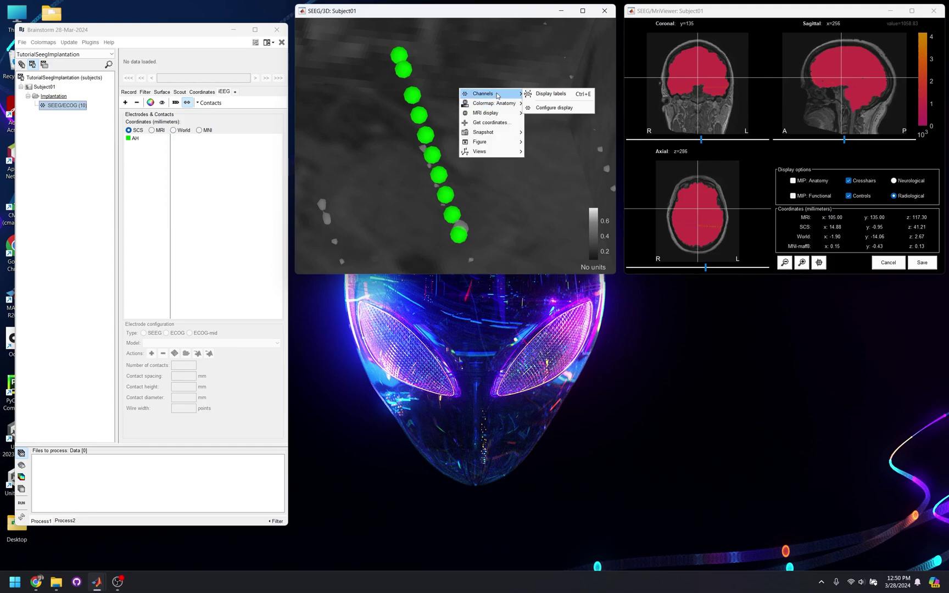
pyautogui.click(551, 94)
pyautogui.scroll(3, 477, 134)
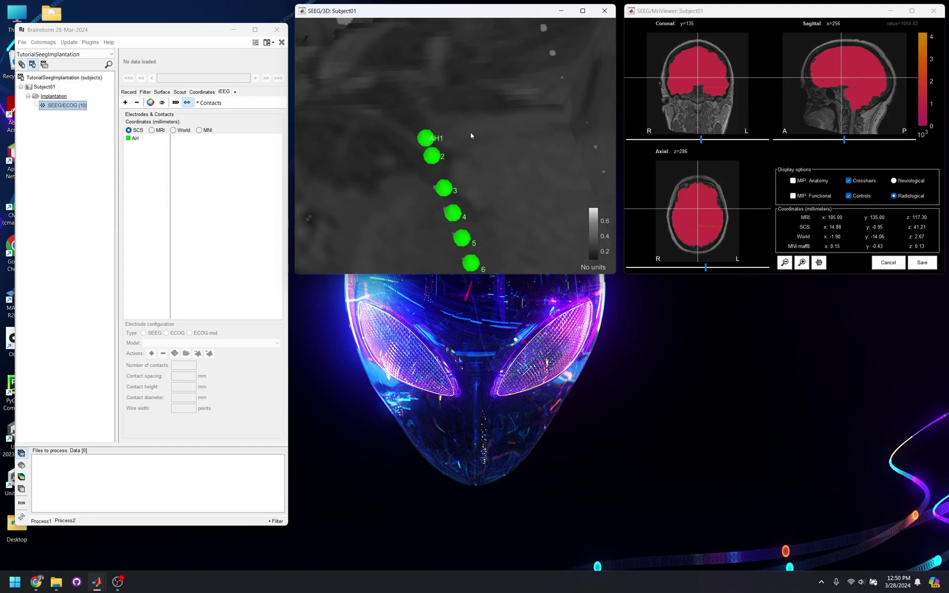
pyautogui.moveTo(470, 133); pyautogui.dragTo(326, 147)
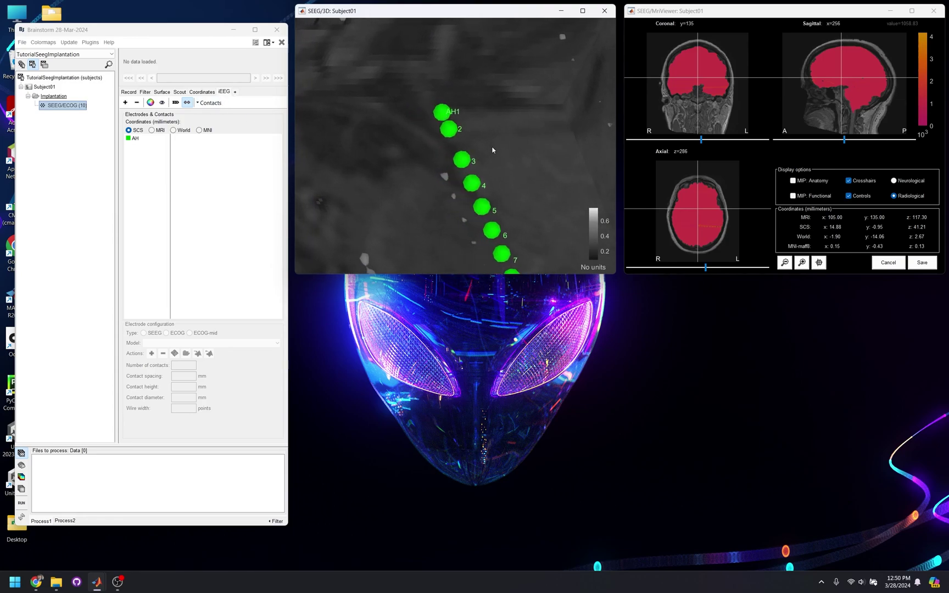
# Step: Select electrode AH, show the line fit through its contacts and examine their alignment in 3D
pyautogui.click(210, 103)
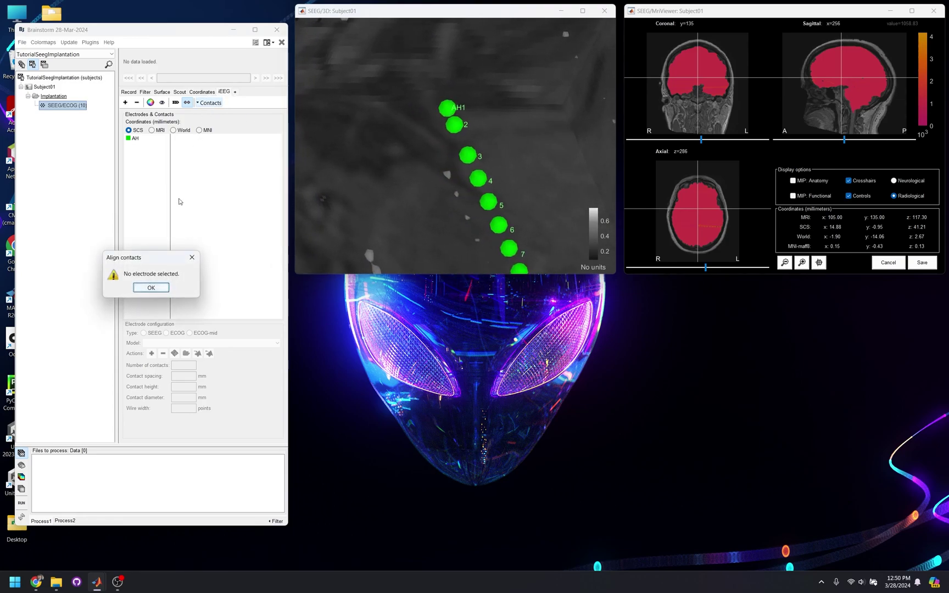
pyautogui.click(158, 287)
pyautogui.click(134, 139)
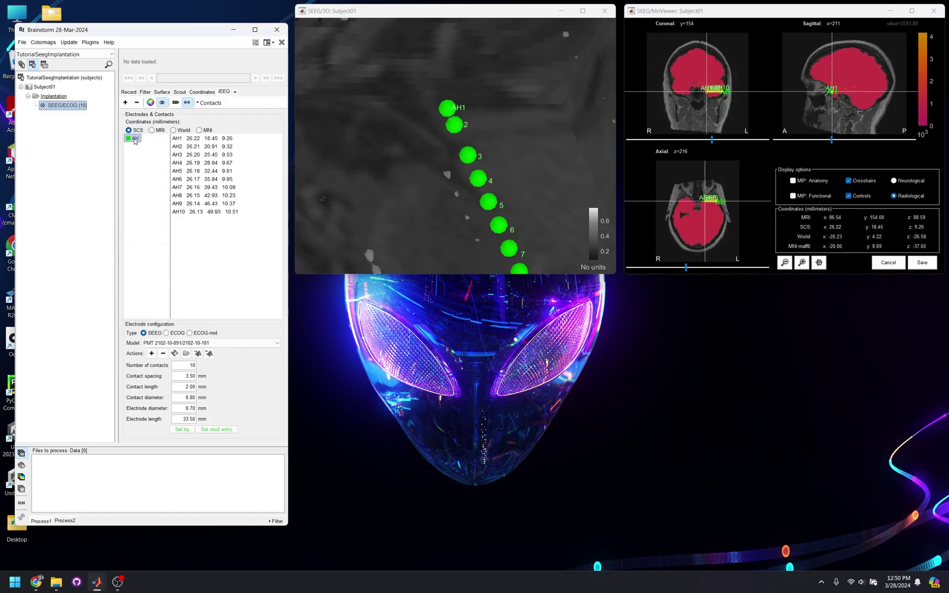
pyautogui.click(209, 103)
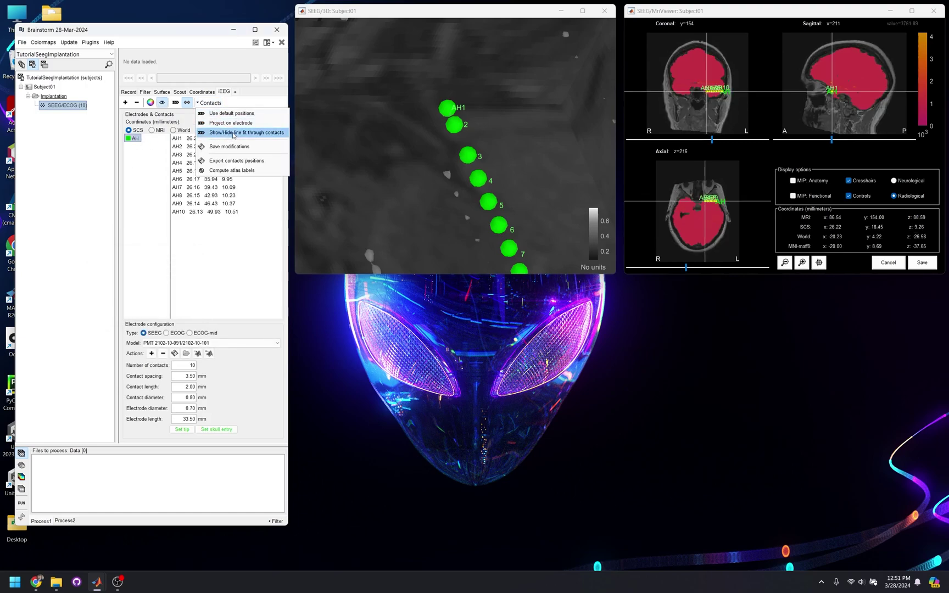
pyautogui.click(233, 135)
pyautogui.moveTo(467, 209); pyautogui.dragTo(383, 116)
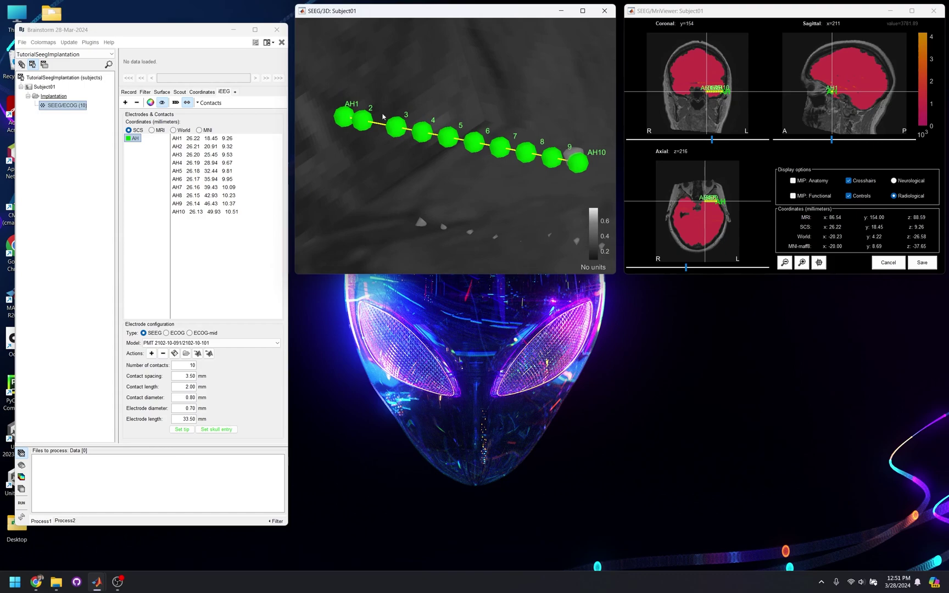
# Step: Hide the line fit through AH's contacts and switch its 3D display back to a depth electrode
pyautogui.click(212, 104)
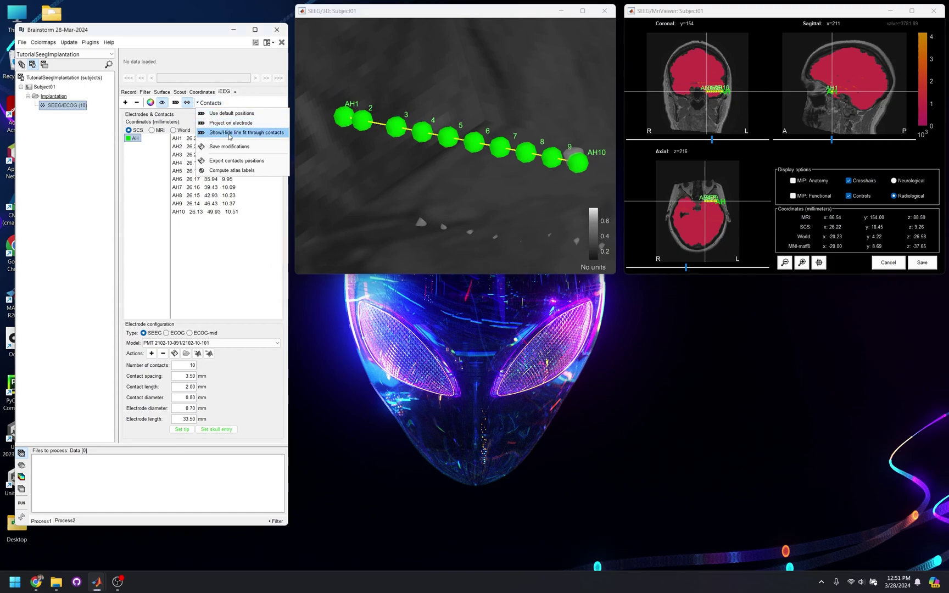
pyautogui.click(228, 136)
pyautogui.click(175, 102)
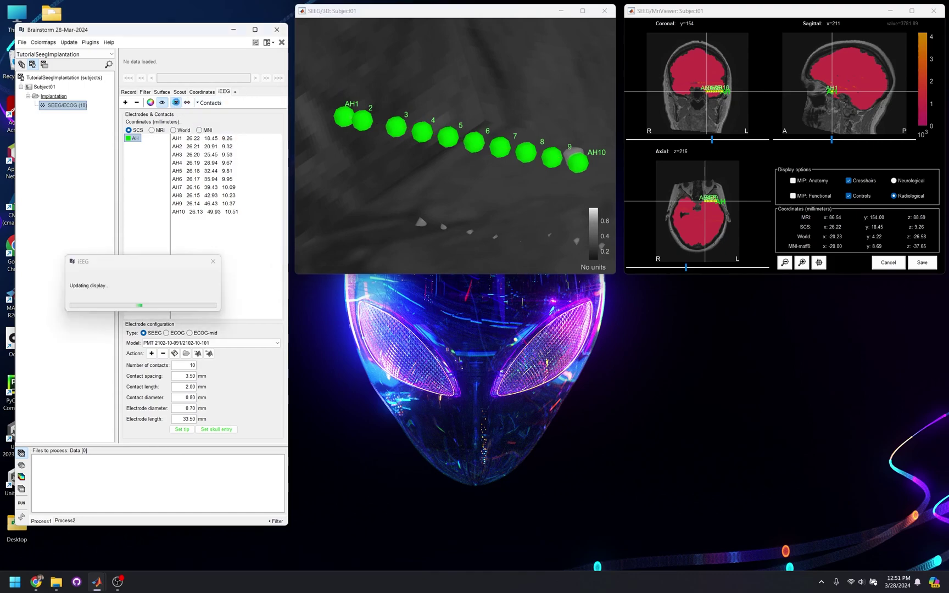
pyautogui.moveTo(419, 164); pyautogui.dragTo(374, 125)
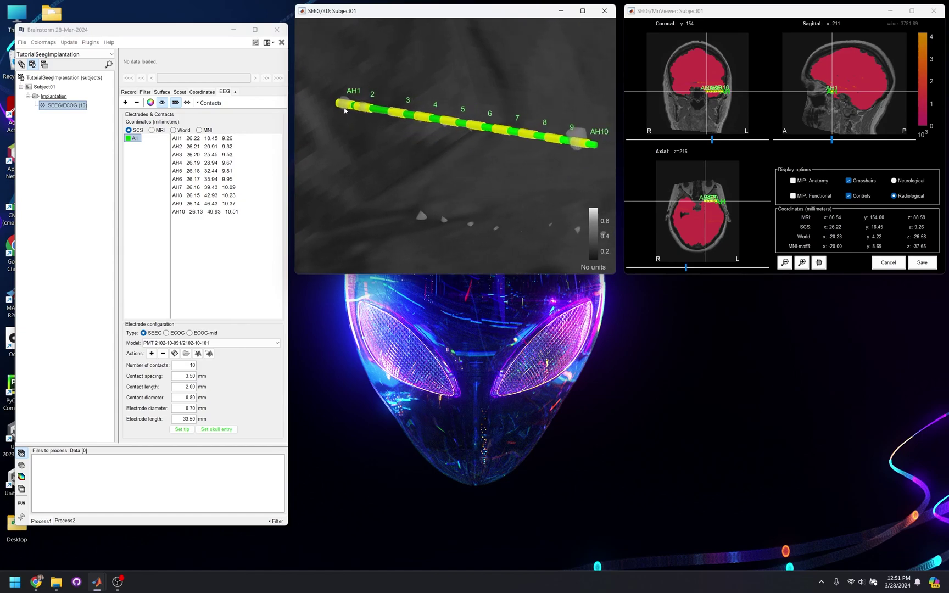
pyautogui.moveTo(438, 142)
pyautogui.mouseDown()
pyautogui.moveTo(470, 148)
pyautogui.moveTo(450, 135)
pyautogui.moveTo(439, 142)
pyautogui.mouseUp()
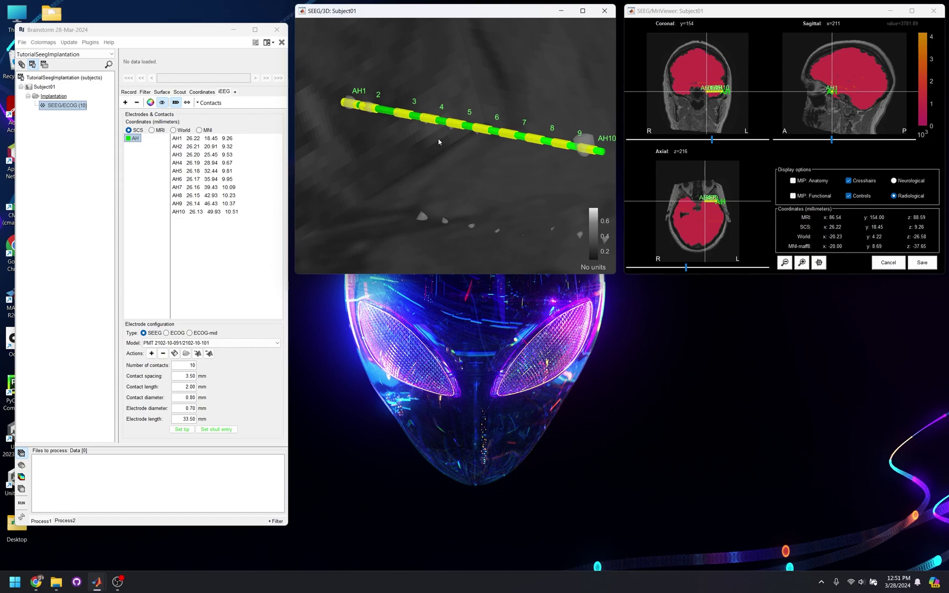
pyautogui.moveTo(438, 142); pyautogui.dragTo(438, 142)
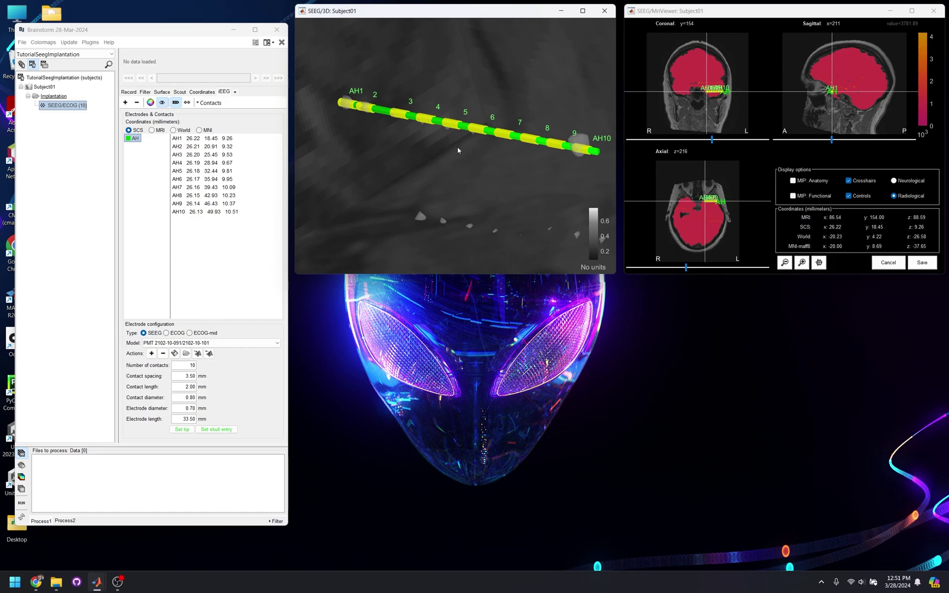
pyautogui.moveTo(458, 148); pyautogui.dragTo(456, 149)
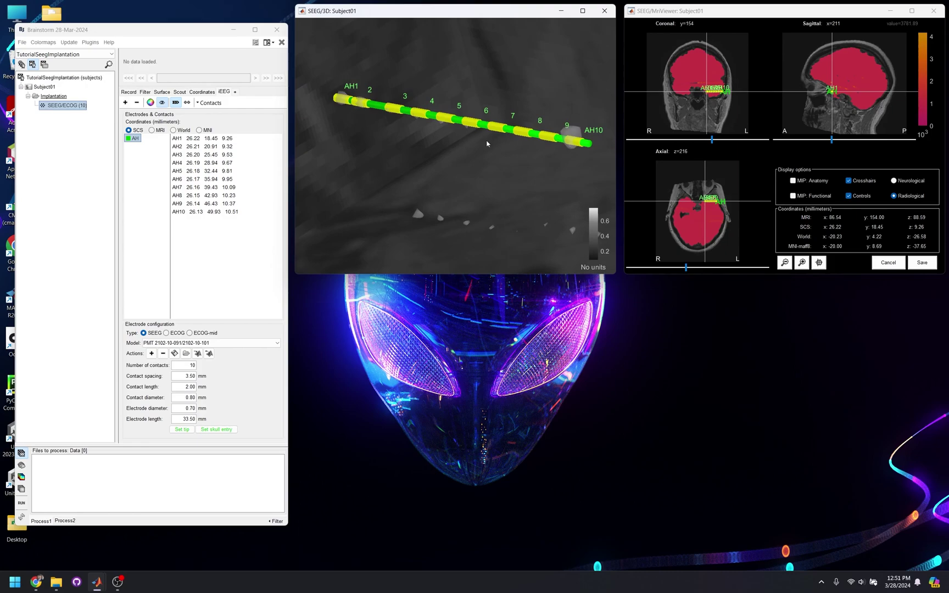